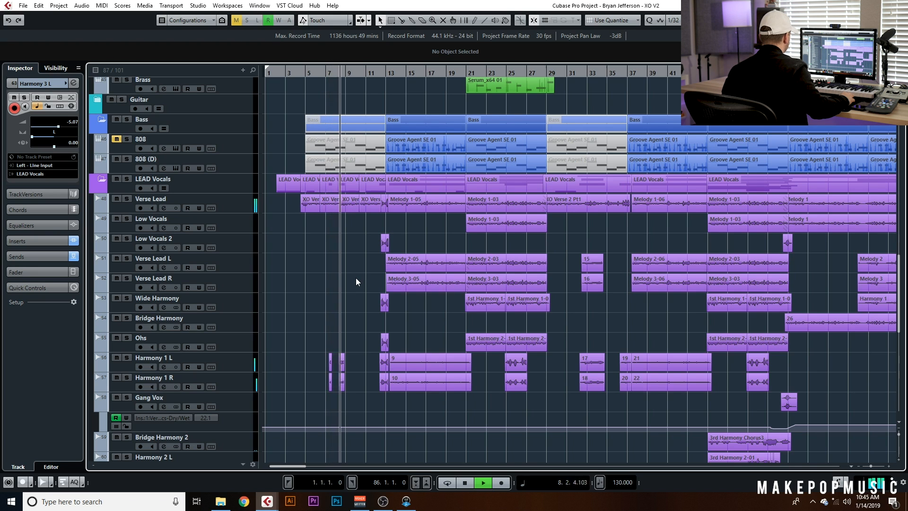
scroll(359, 272, down, 3)
scroll(365, 263, up, 2)
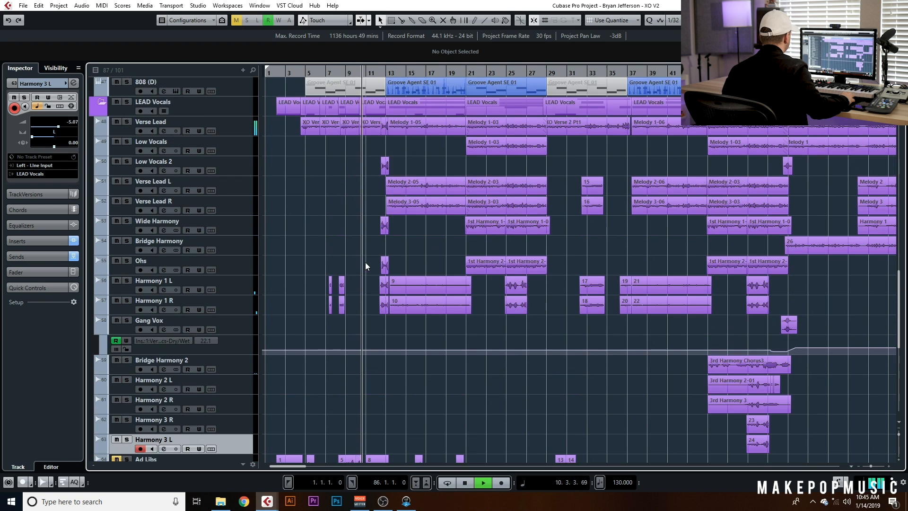
scroll(364, 261, up, 1)
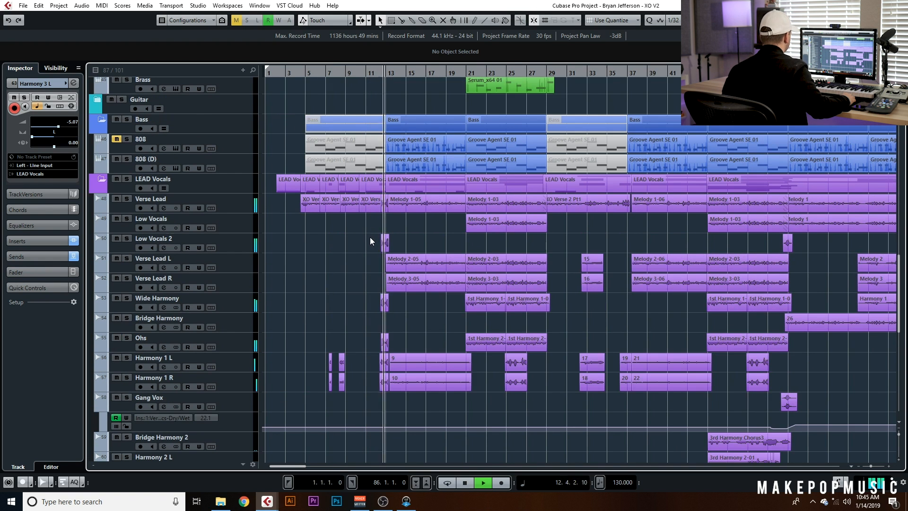
scroll(372, 237, down, 2)
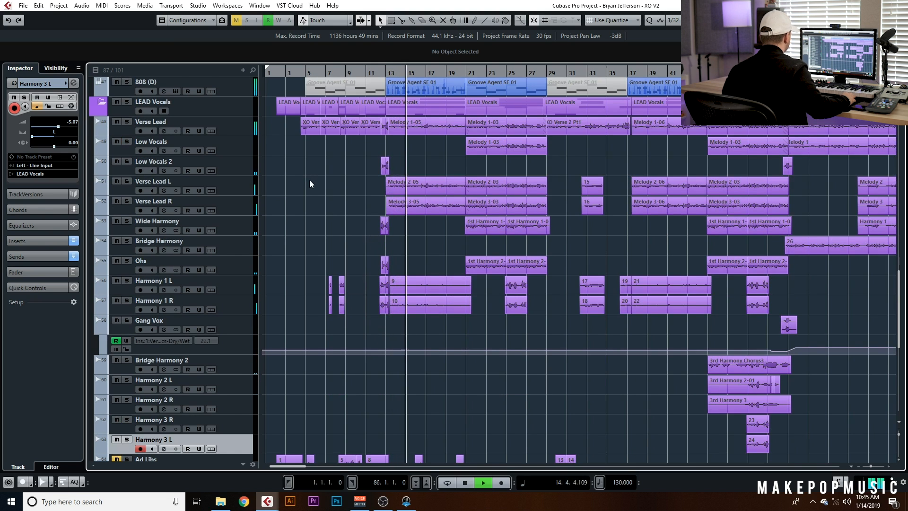
key(space)
Add a stereo audio track named New Ad Libs below Ad Libs, with its output routed to the BG Vocals group
scroll(309, 180, down, 5)
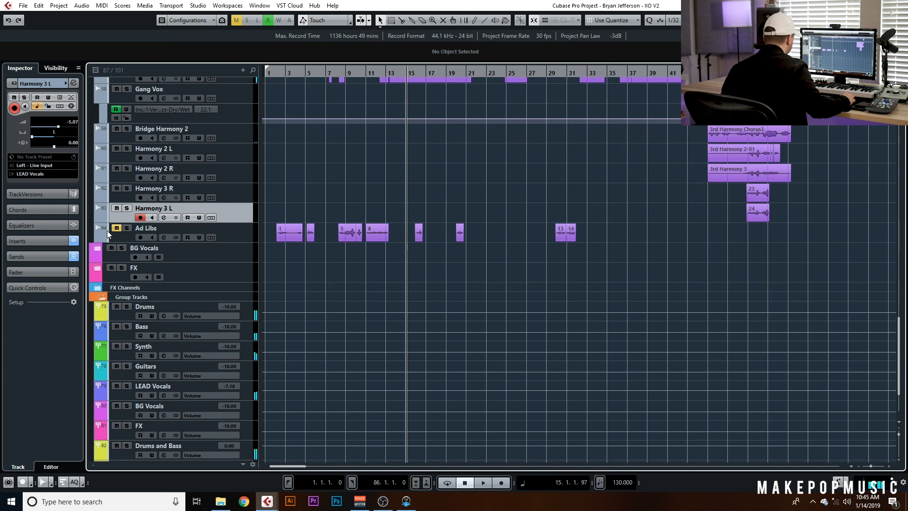
right_click(234, 235)
mouse_move(260, 242)
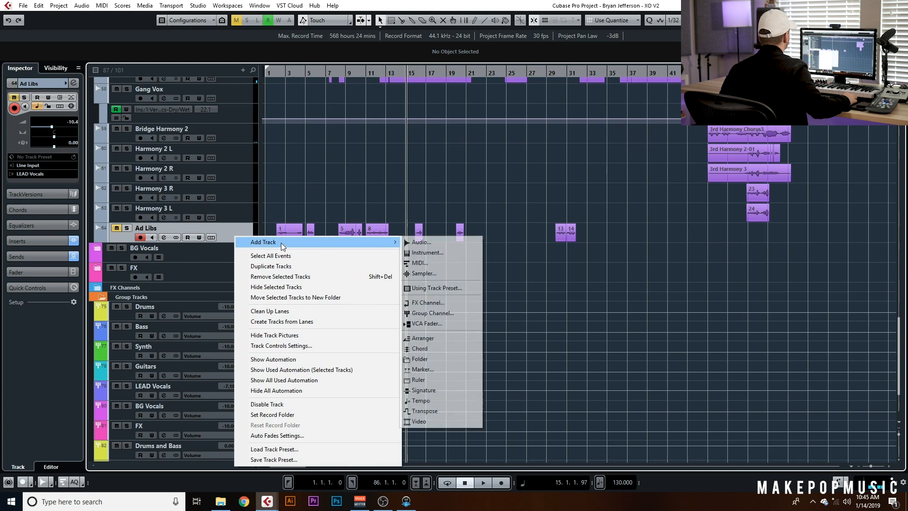
click(450, 244)
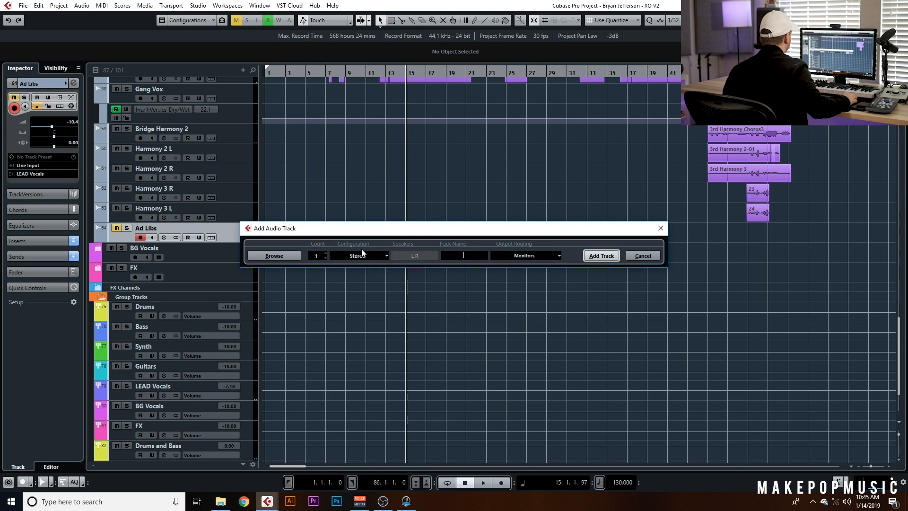
text(New Ad Livb)
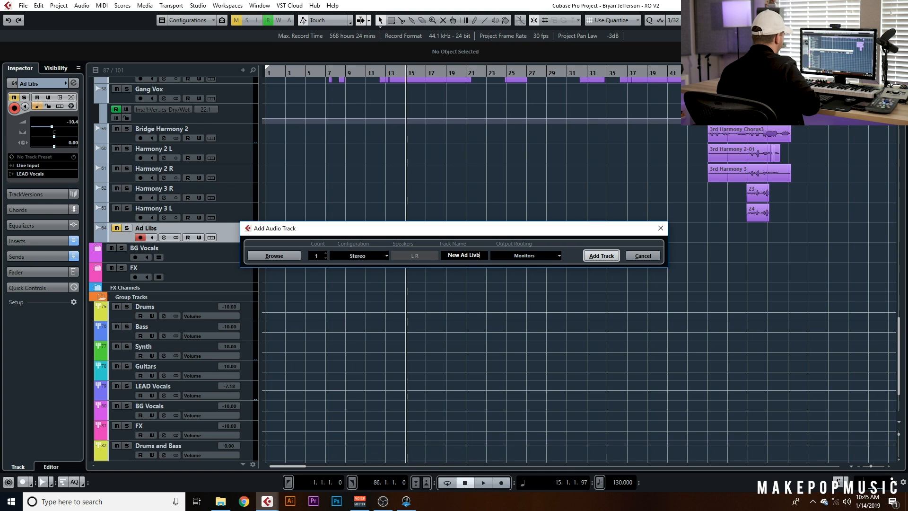
click(535, 255)
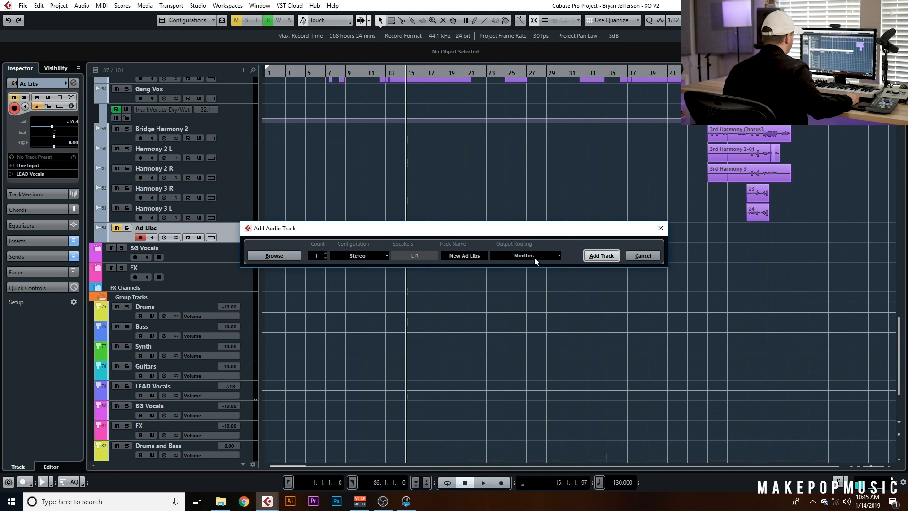
click(375, 256)
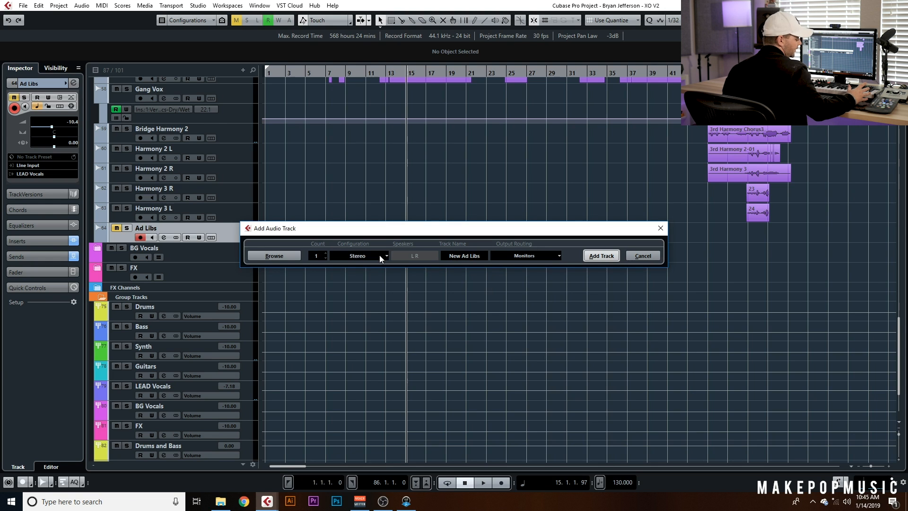
click(498, 258)
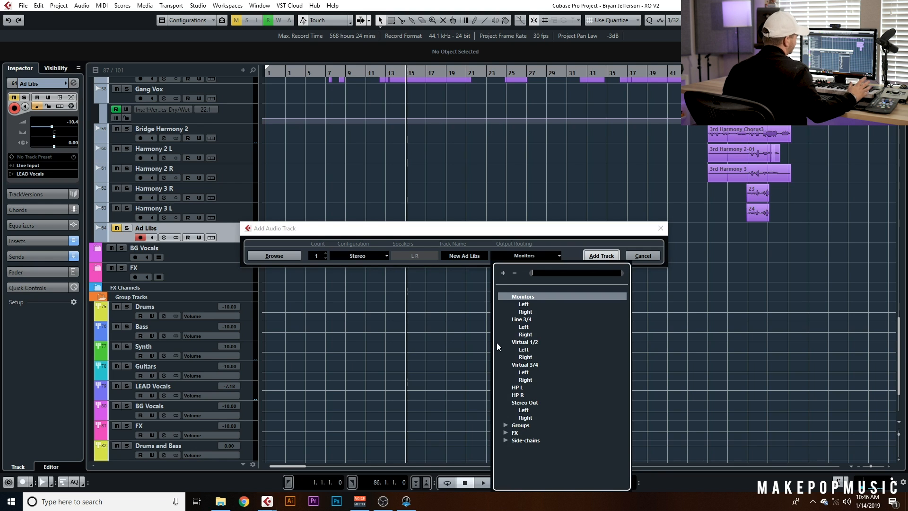
click(506, 426)
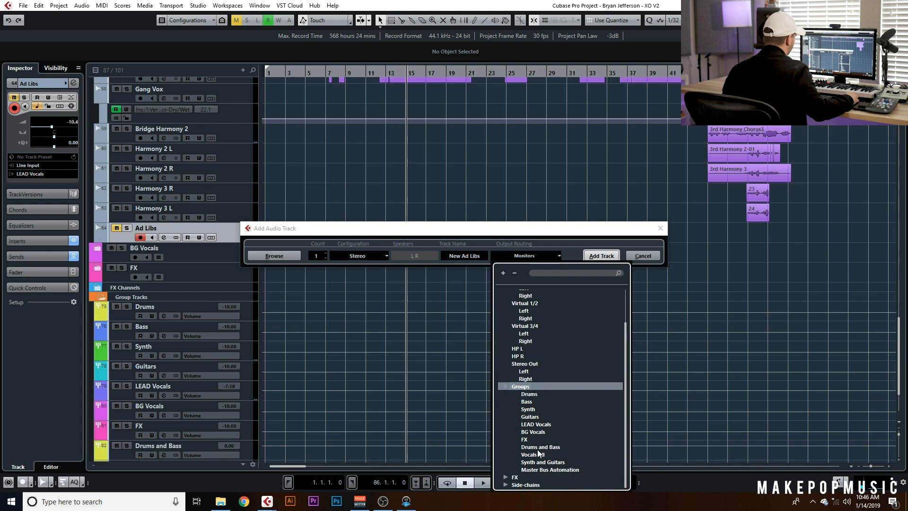
click(532, 430)
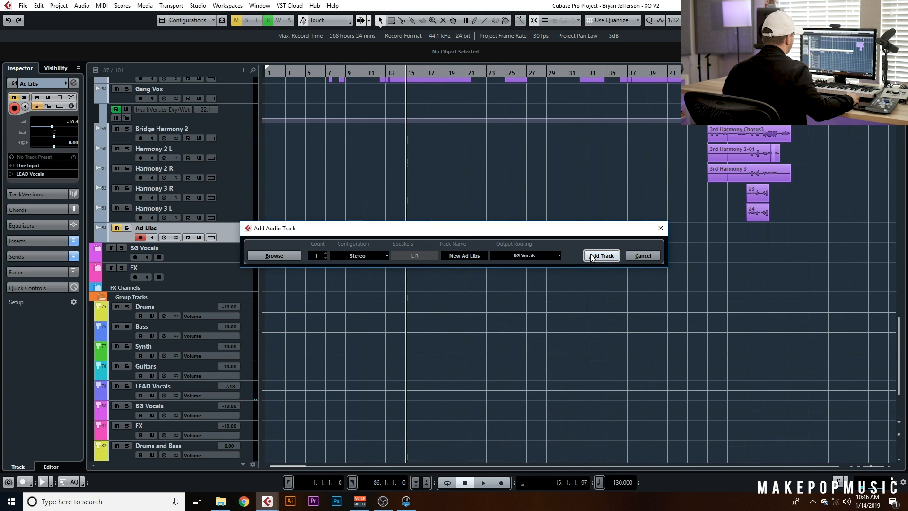
click(591, 256)
Trim the start of the first event on the Ad Libs track slightly later
scroll(342, 292, down, 3)
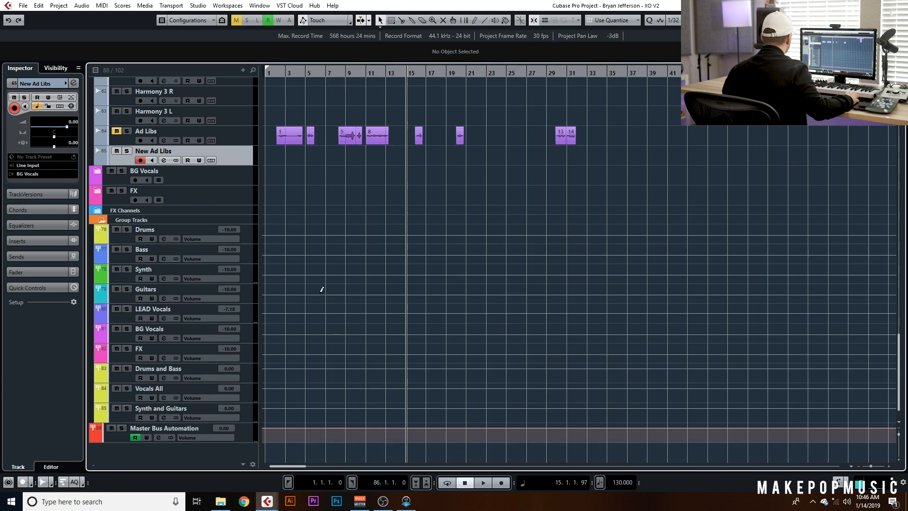
scroll(331, 286, up, 2)
scroll(300, 246, up, 5)
scroll(302, 243, left, 3)
click(337, 220)
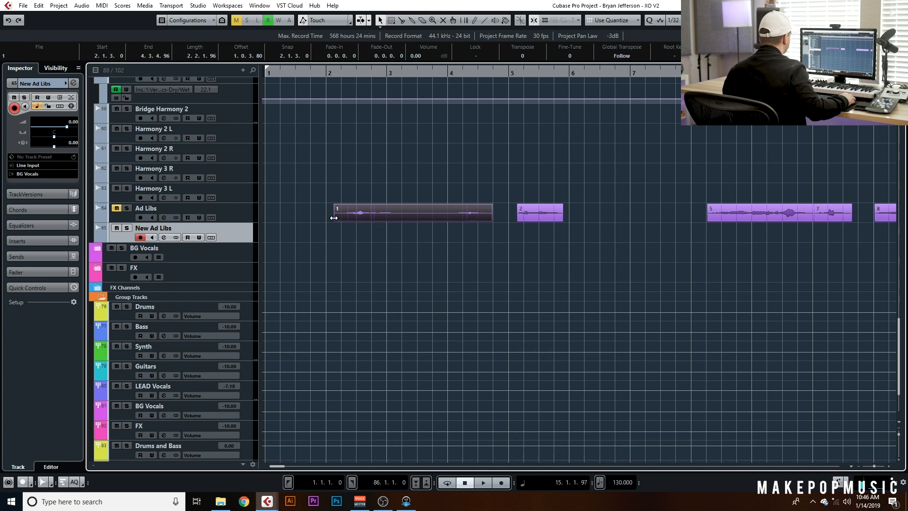
drag(337, 216, 342, 217)
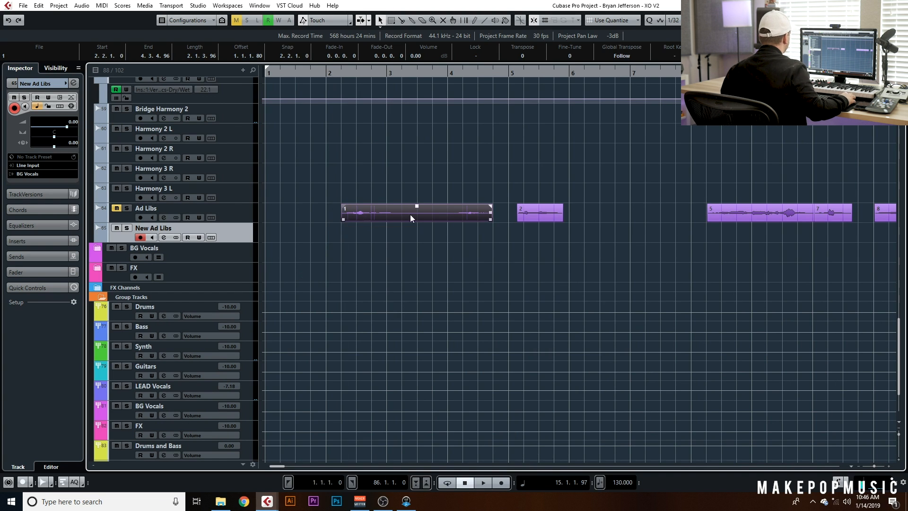
Select all events on the Ad Libs track and move them down onto the New Ad Libs track
key(g)
key(g)
key(g)
scroll(757, 198, down, 3)
key(g)
key(h)
key(h)
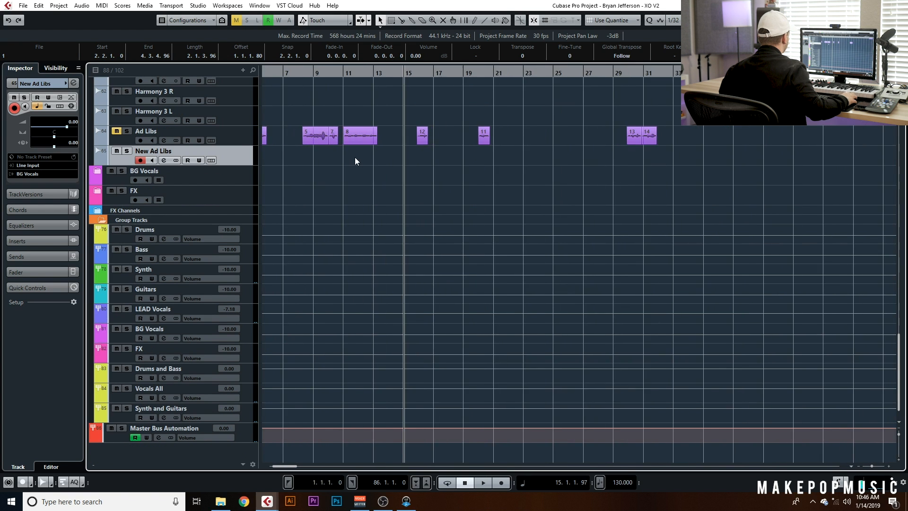
drag(466, 137, 272, 142)
key(h)
key(h)
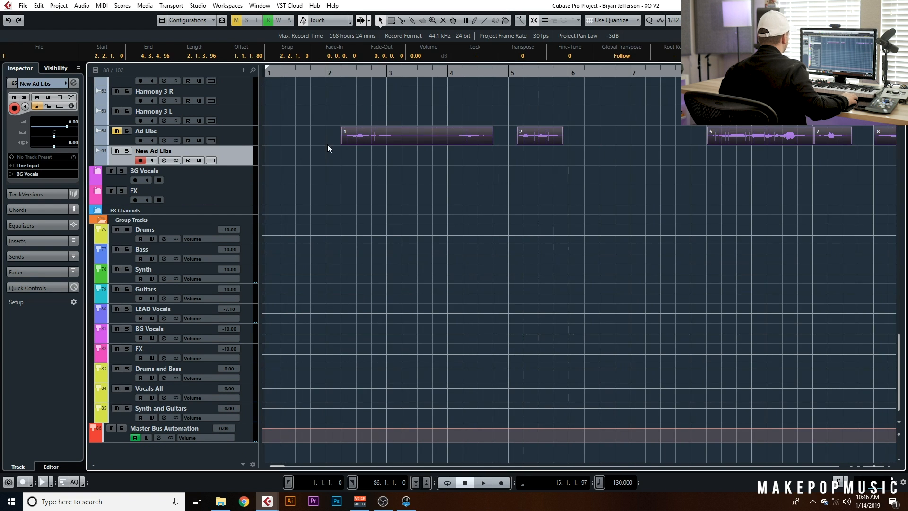
drag(346, 141, 345, 153)
Play from near the start and raise the New Ad Libs track volume to about 6 dB
drag(330, 74, 289, 76)
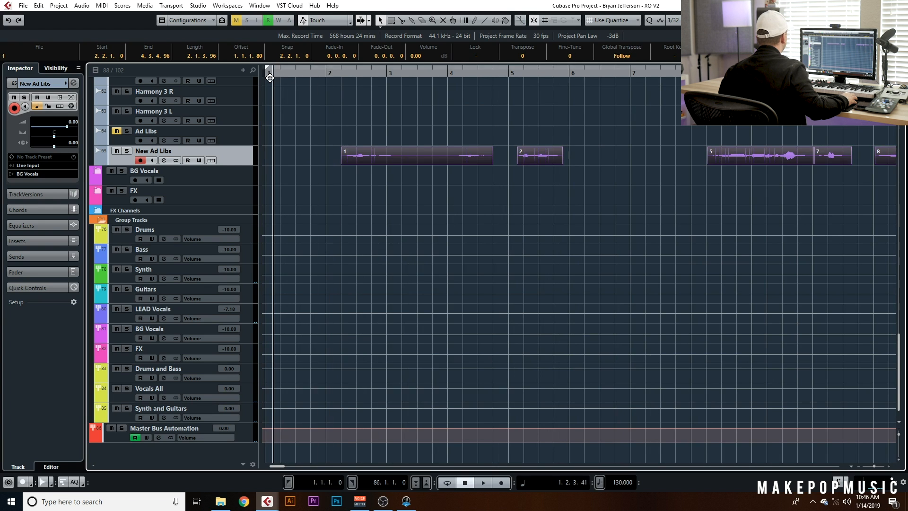
key(space)
drag(66, 126, 77, 130)
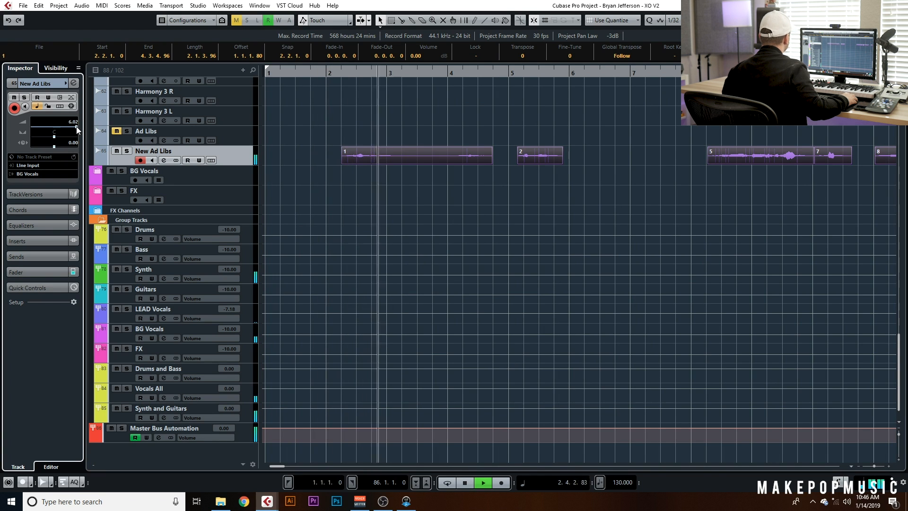
Raise the event volume of the ad-lib events on the New Ad Libs track
key(g)
key(g)
click(447, 151)
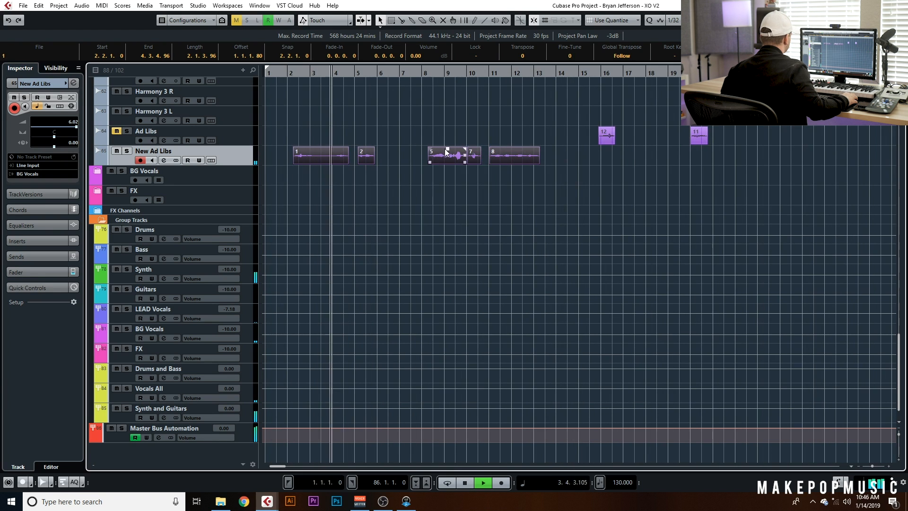
click(447, 150)
drag(546, 153, 323, 147)
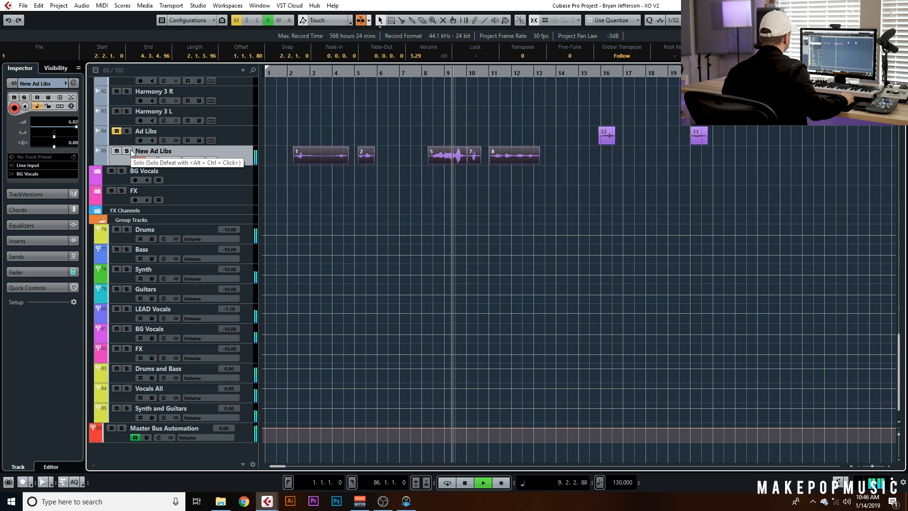
click(300, 189)
Solo the New Ad Libs track and audition it during playback
click(160, 160)
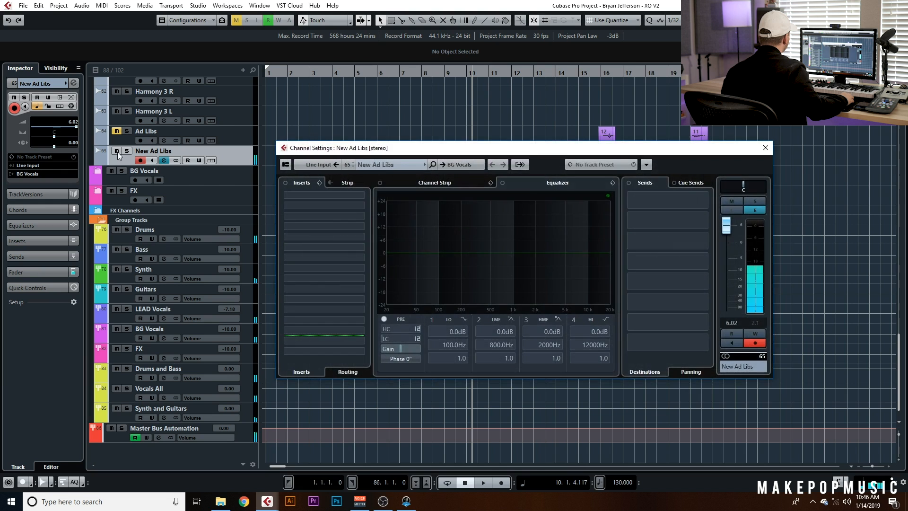
click(128, 151)
key(space)
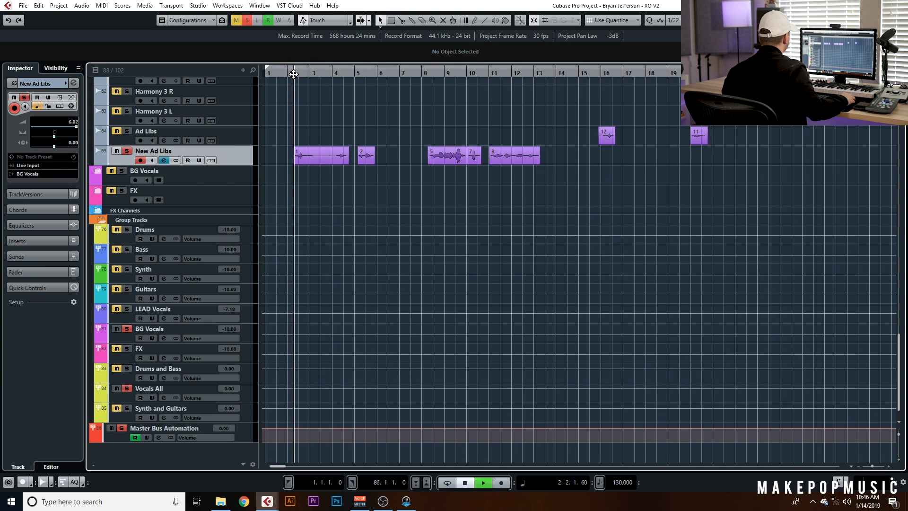
key(space)
click(165, 160)
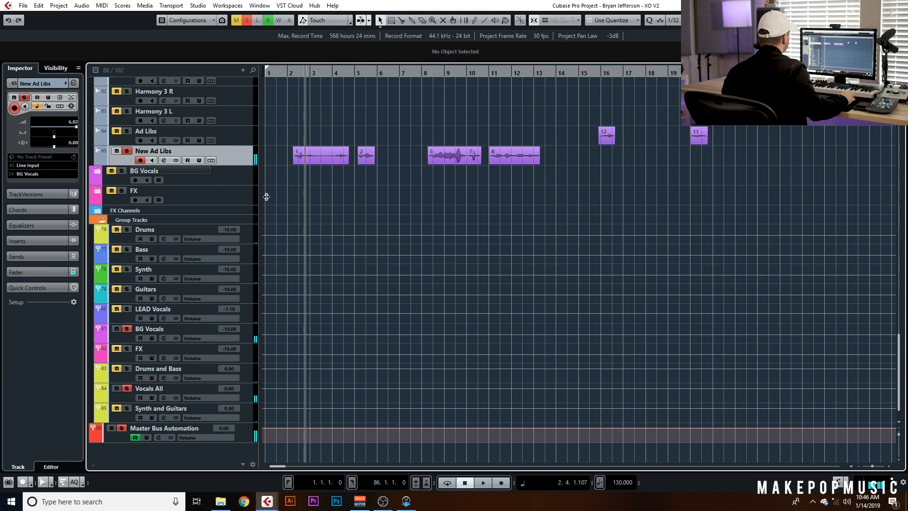
Insert the CLA-2A Stereo compressor in the first insert slot of the New Ad Libs channel
click(163, 160)
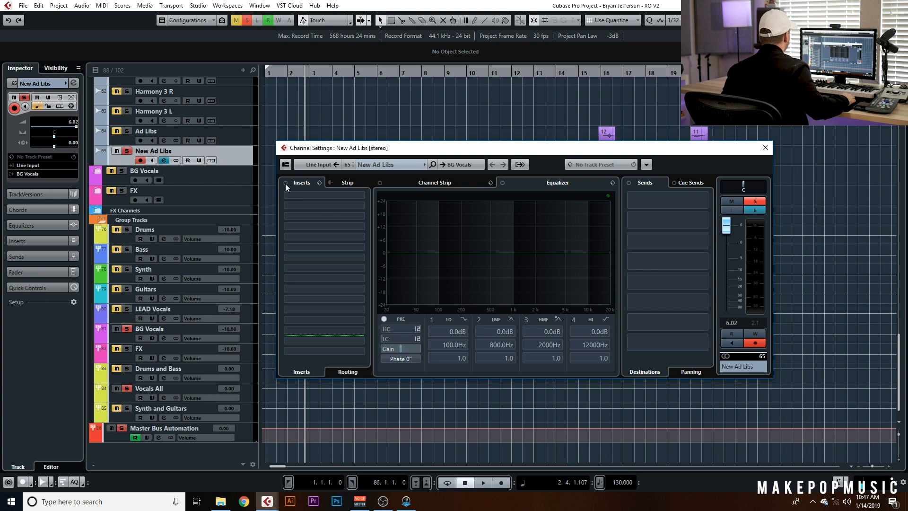
click(326, 194)
text(2a)
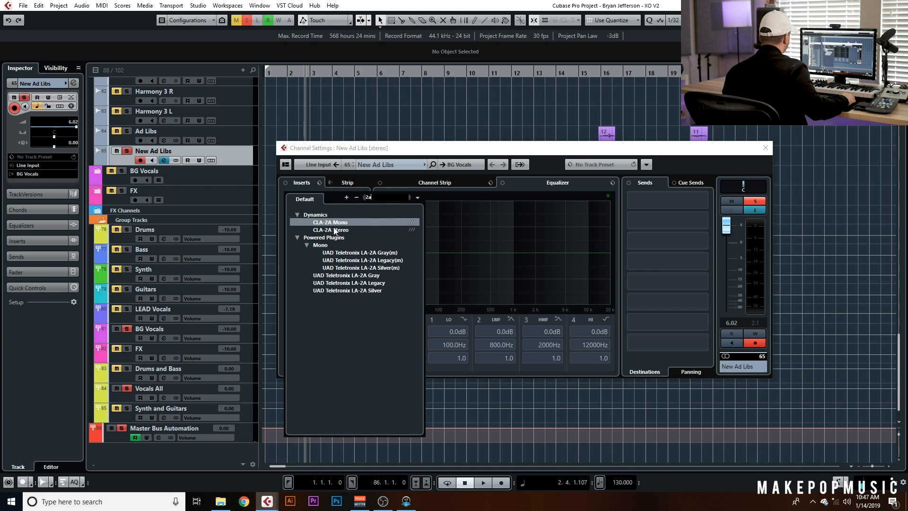
click(334, 228)
Load the CLA-2A Vox preset, increase peak reduction slightly, and switch the analog hum off
click(568, 208)
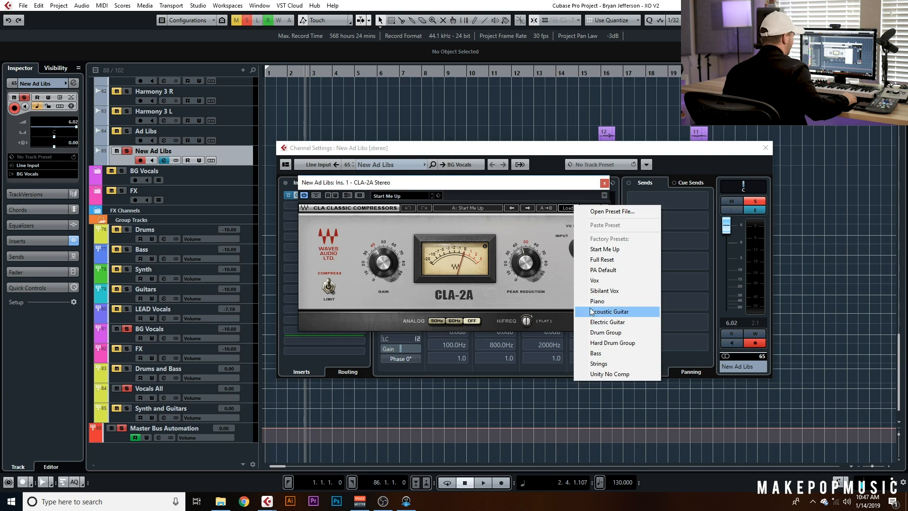
click(594, 280)
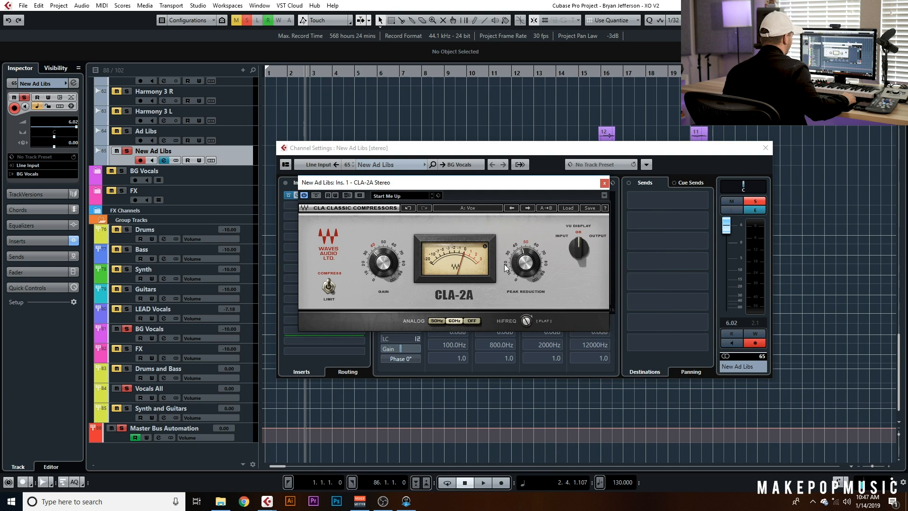
drag(524, 264, 524, 261)
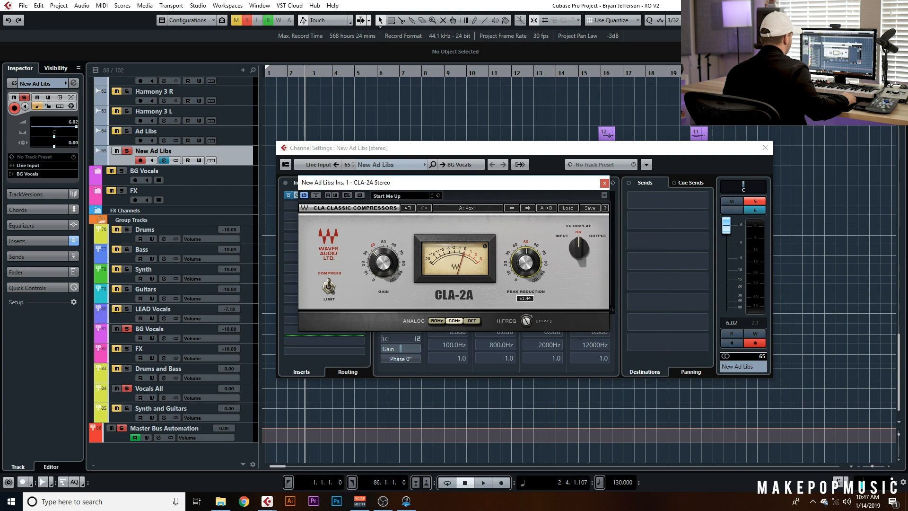
click(477, 321)
click(765, 149)
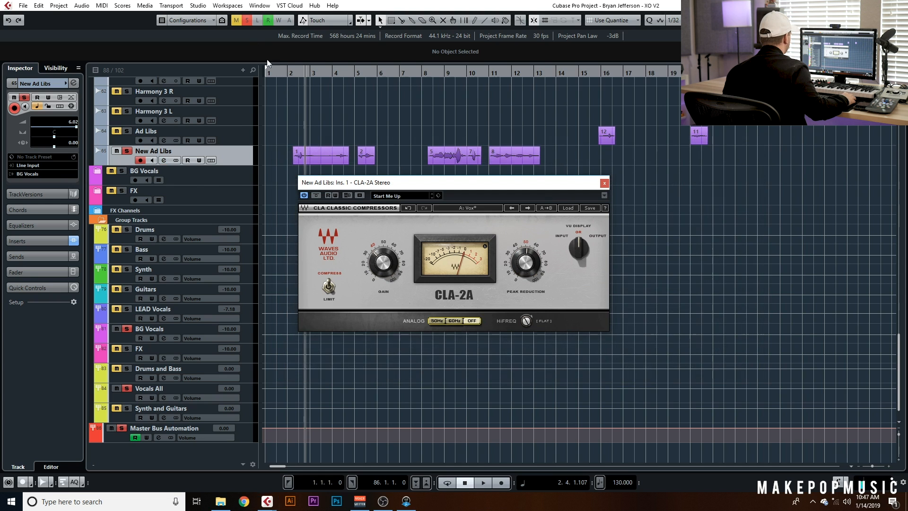
Play the ad libs and fine-tune the CLA-2A peak reduction, closing the plugin window afterward
click(292, 72)
key(space)
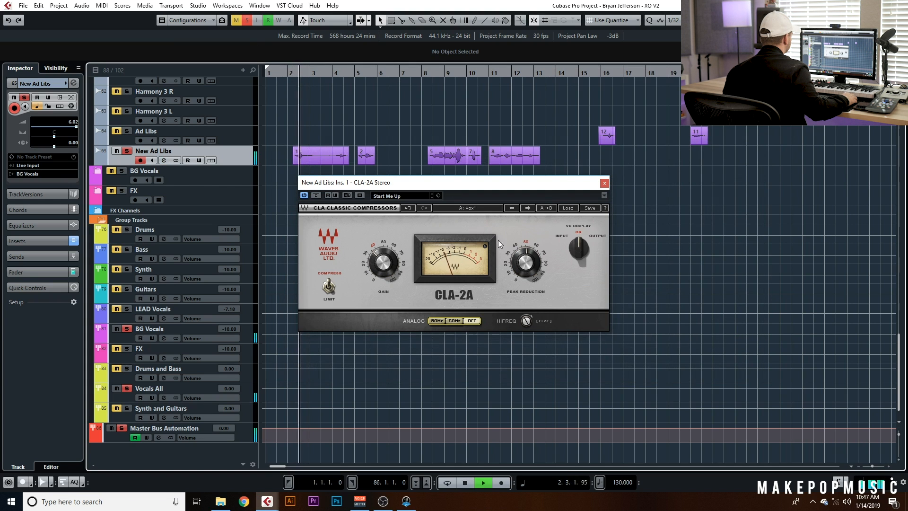
click(429, 73)
drag(526, 263, 526, 260)
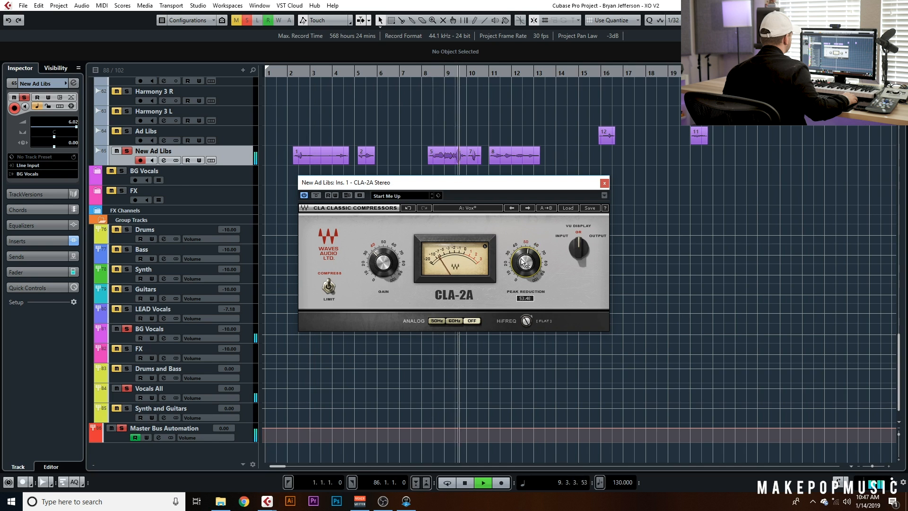
click(604, 184)
key(space)
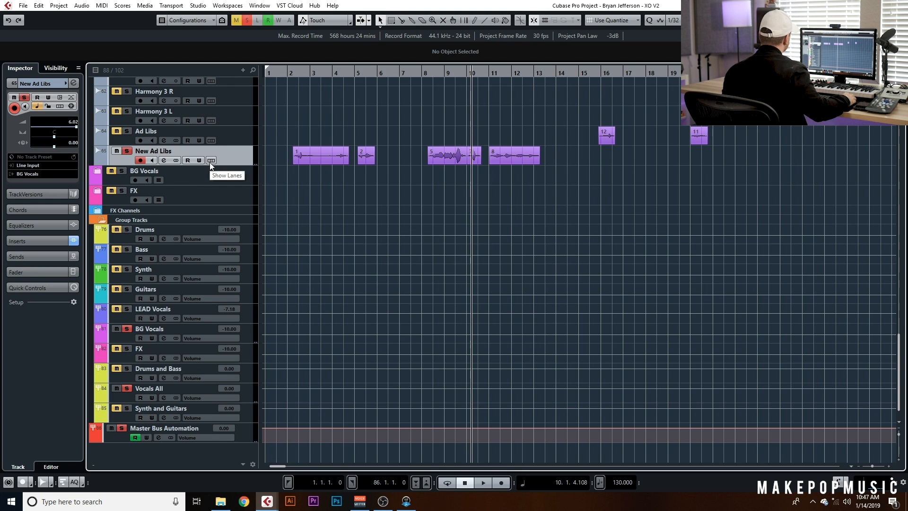
Insert Soundtoys MicroShift in the second insert slot of the New Ad Libs channel
click(293, 74)
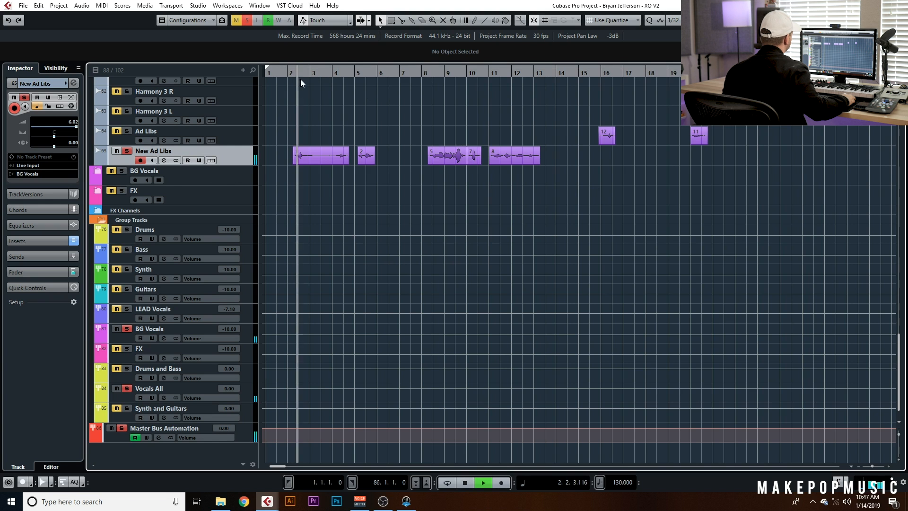
key(space)
click(164, 161)
click(328, 205)
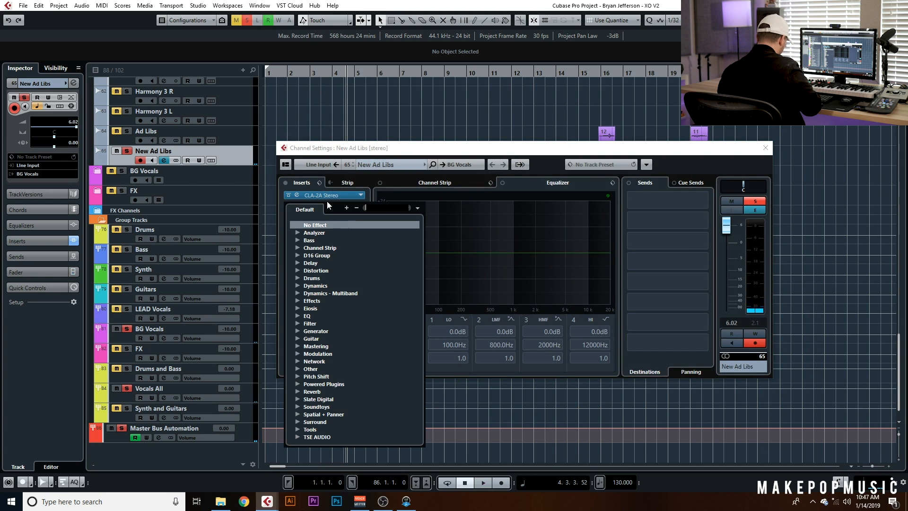
text(dobuler)
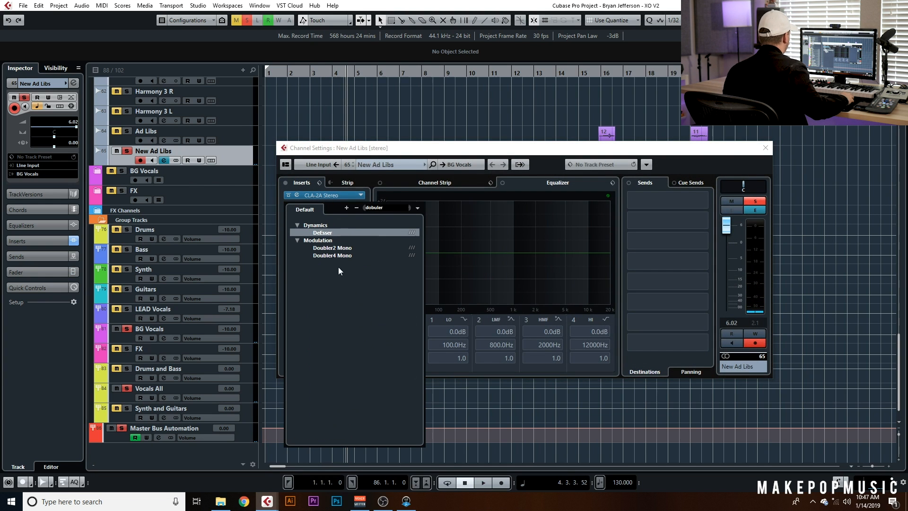
key(BackSpace)
key(BackSpace)
key(BackSpace)
key(BackSpace)
key(BackSpace)
key(BackSpace)
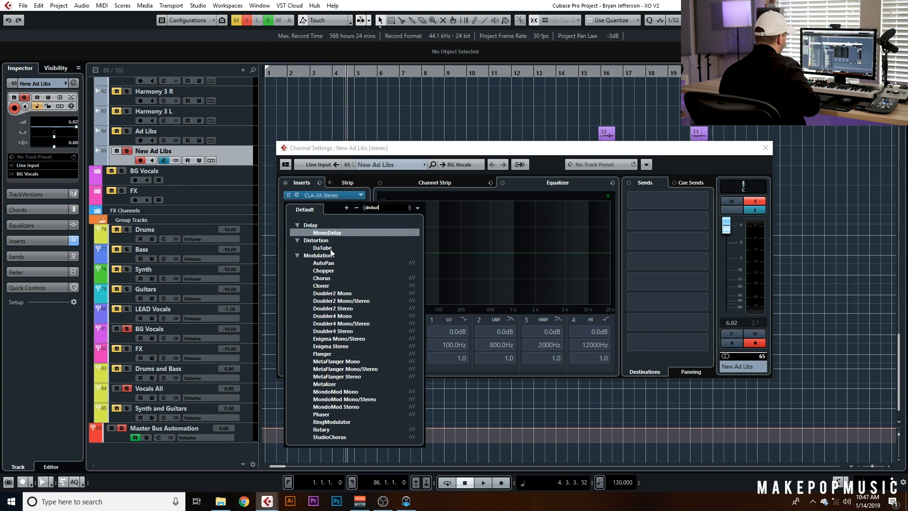
text(micro)
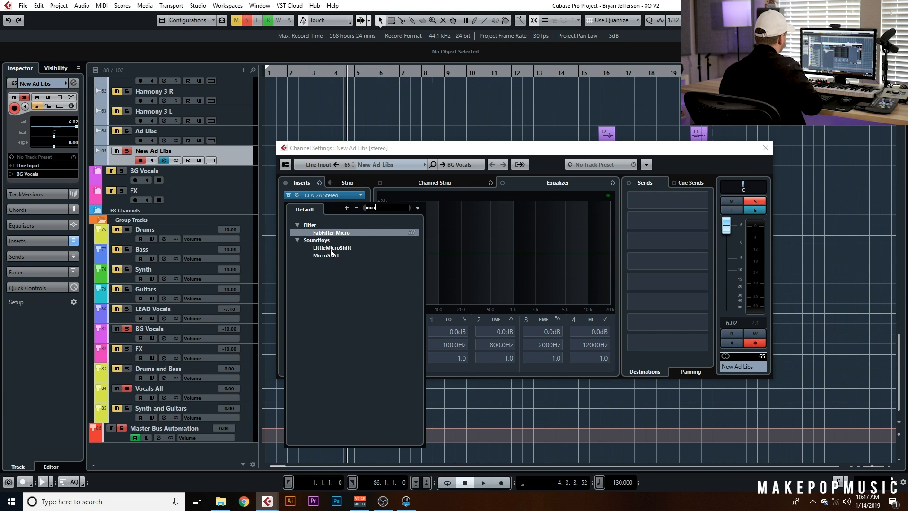
click(327, 256)
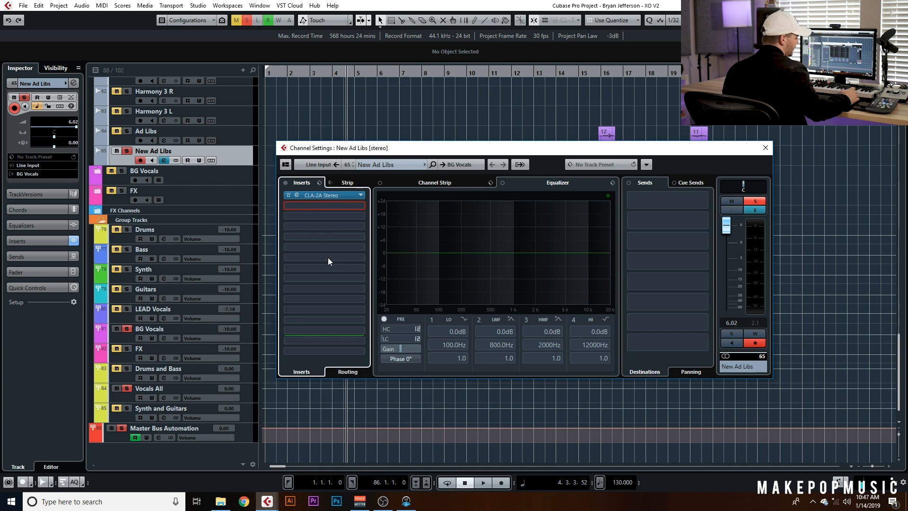
Switch MicroShift to style III and raise its Focus knob
click(766, 147)
click(297, 70)
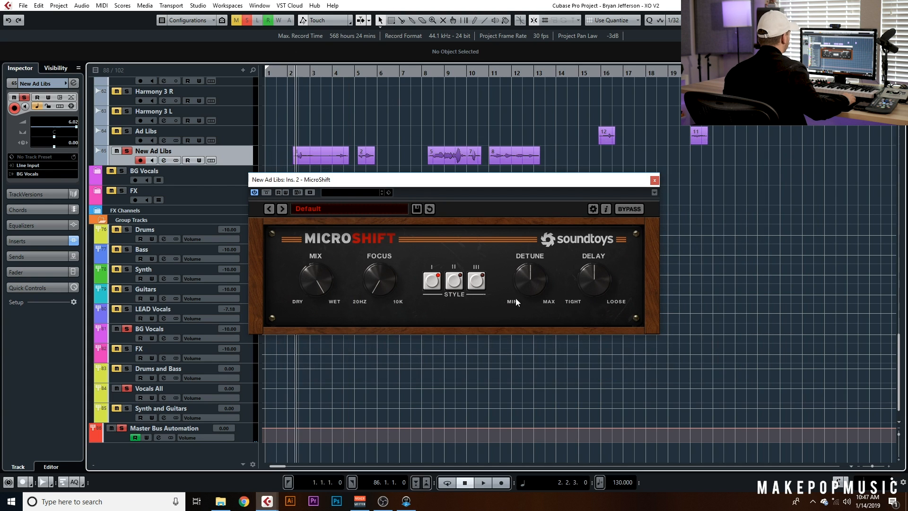
click(472, 276)
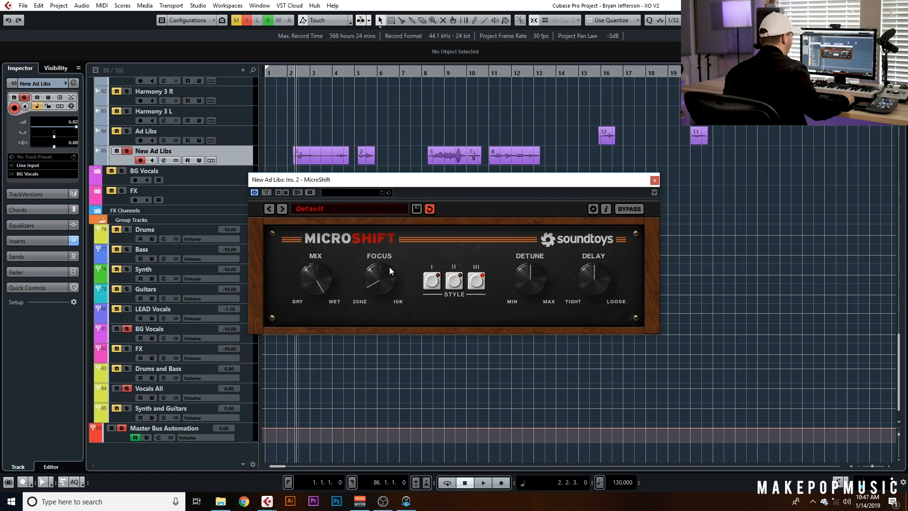
drag(398, 229, 393, 240)
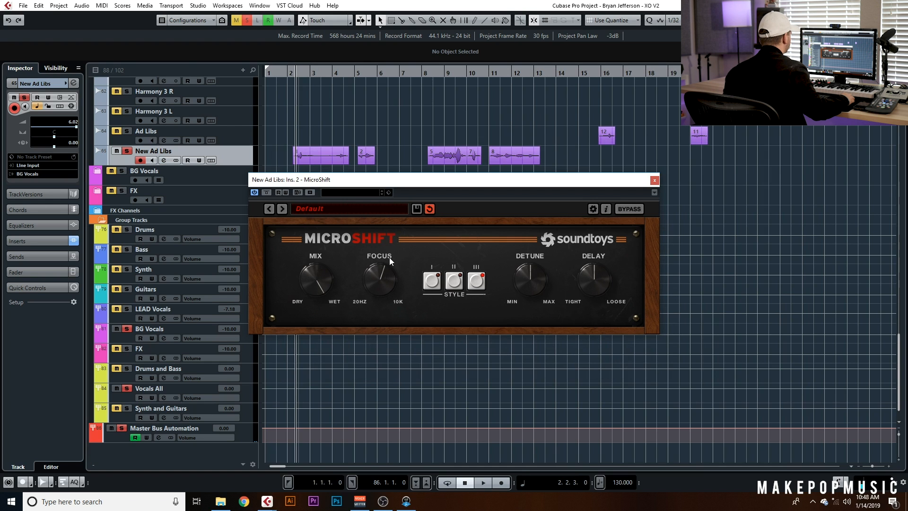
key(space)
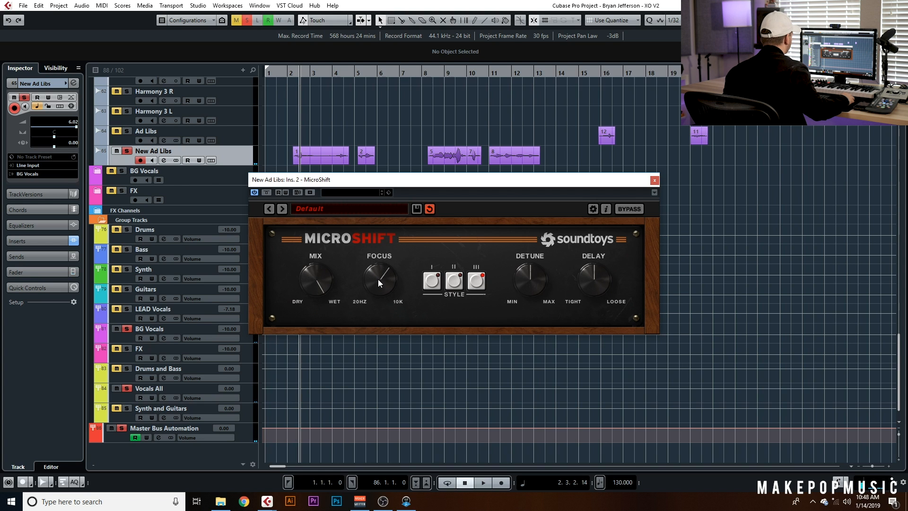
Play the ad libs while lowering MicroShift's Detune and raising its Delay
key(space)
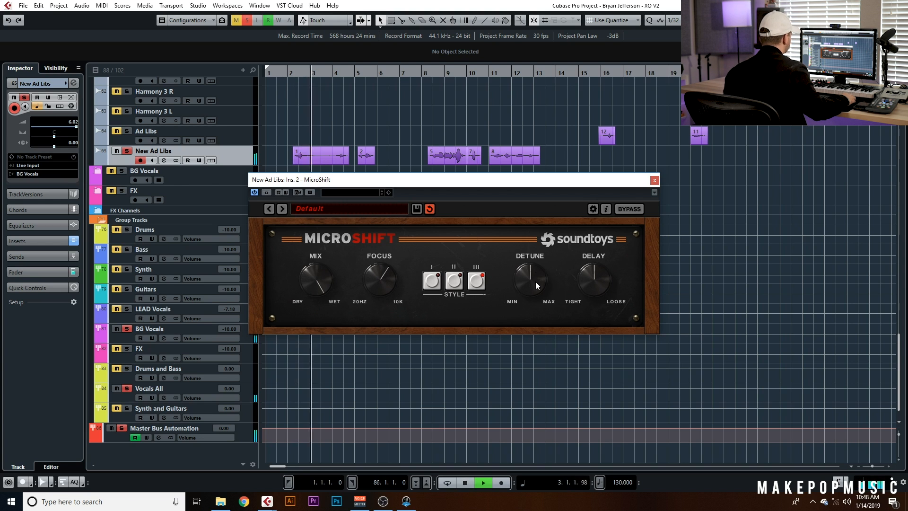
drag(539, 273, 529, 291)
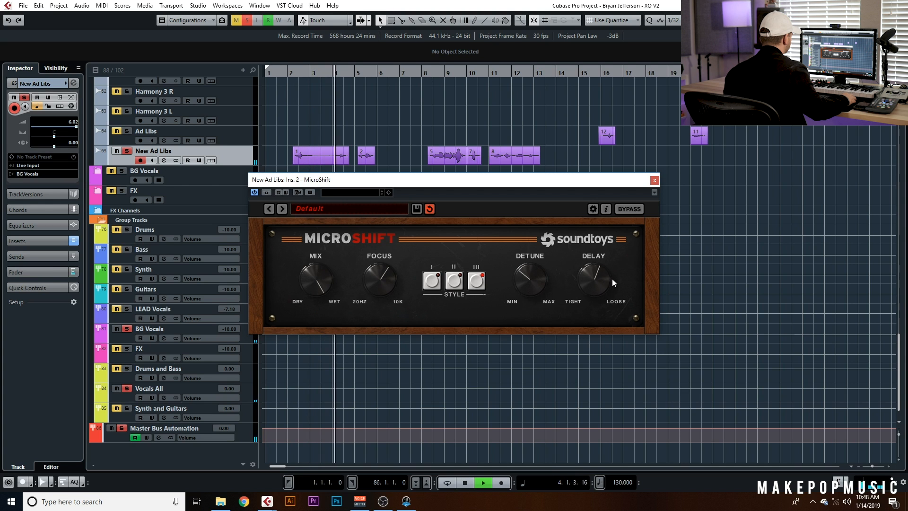
mouse_move(612, 279)
mouse_down()
mouse_move(602, 279)
mouse_move(606, 266)
mouse_up()
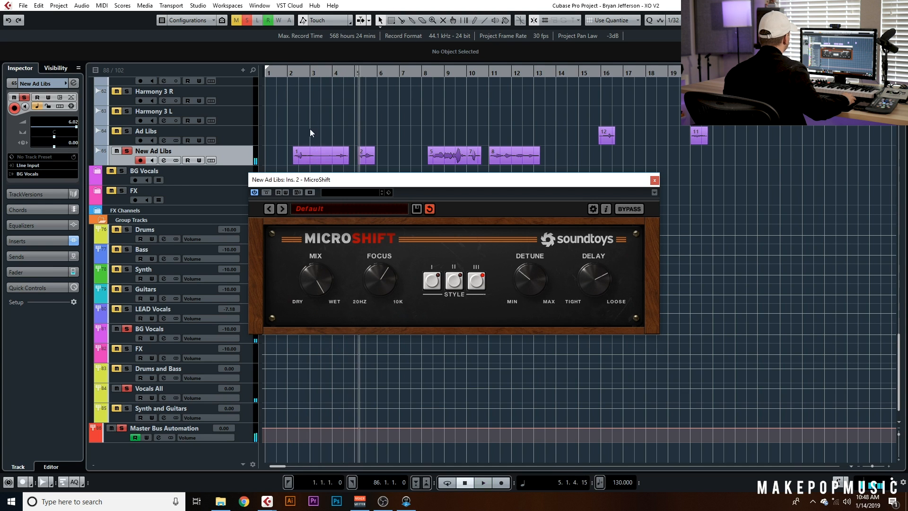
click(296, 71)
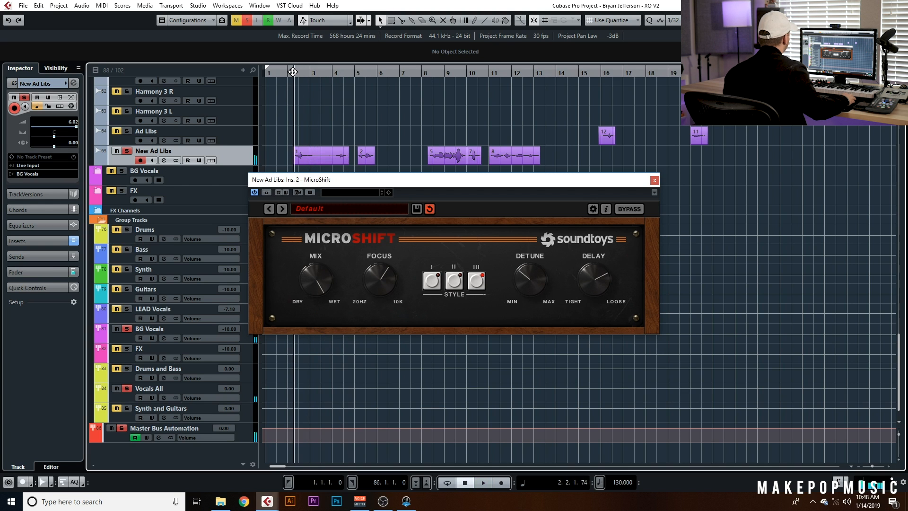
Compare MicroShift bypassed and active during playback, then close its window
click(267, 192)
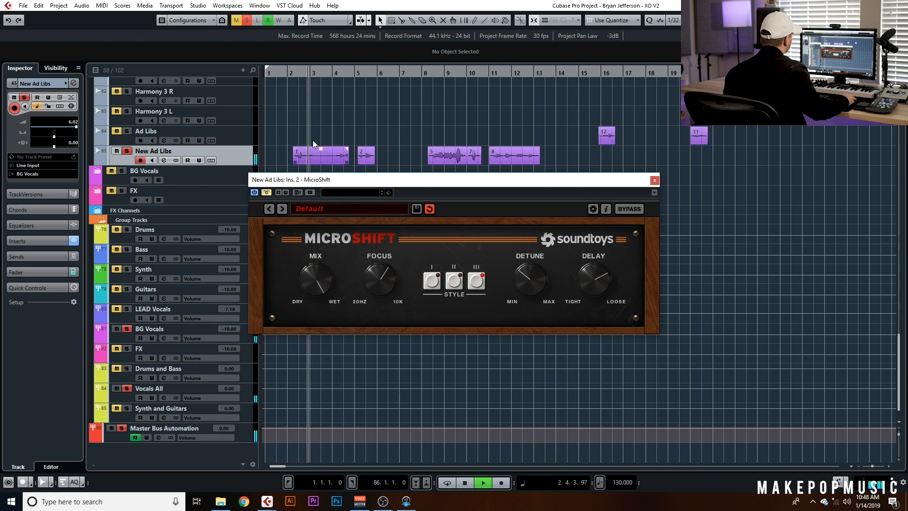
click(423, 72)
click(267, 192)
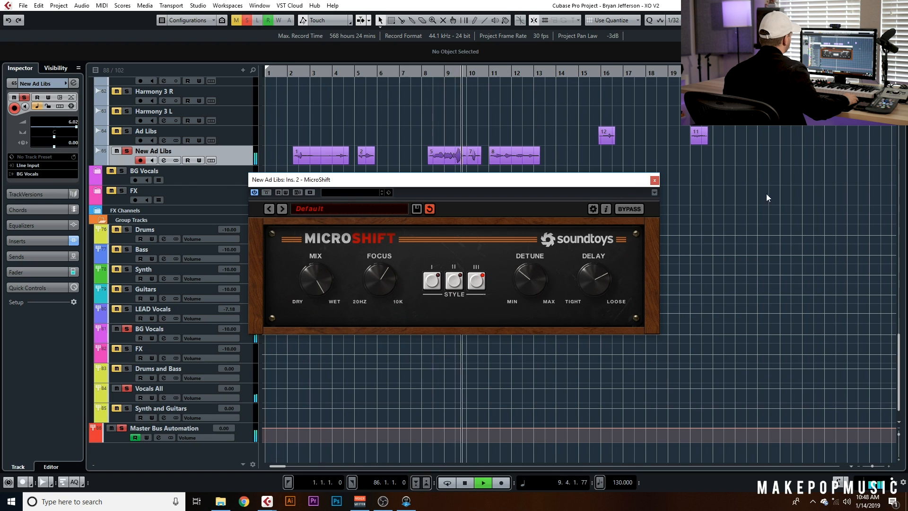
key(space)
click(655, 180)
Insert FabFilter Saturn in the third insert slot of the New Ad Libs channel
click(166, 160)
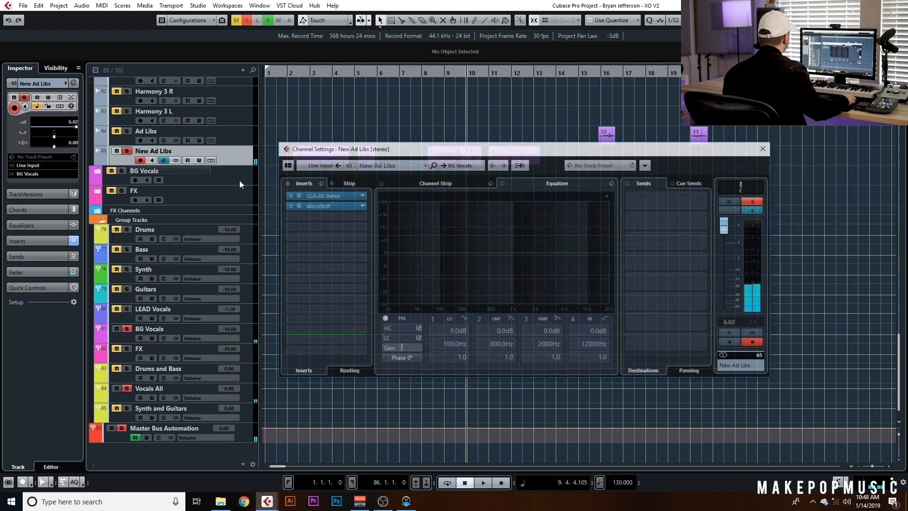
click(311, 203)
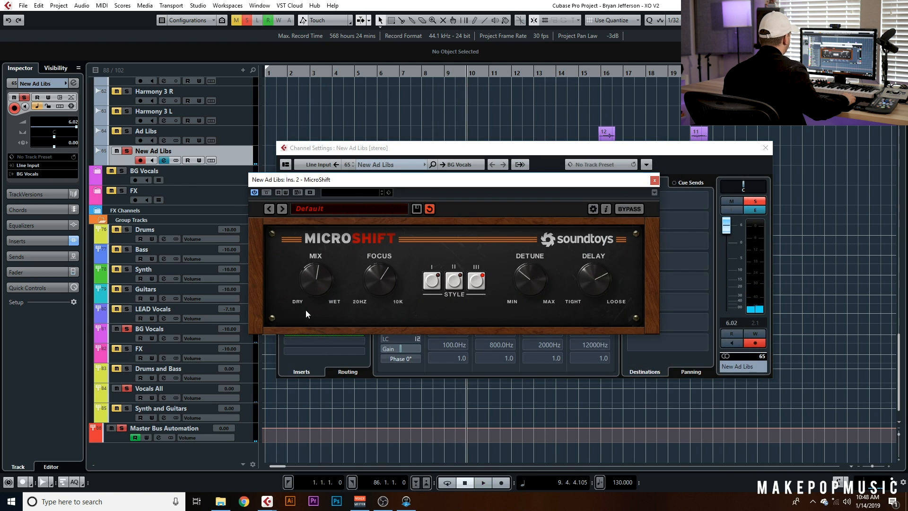
click(655, 180)
drag(350, 148, 384, 253)
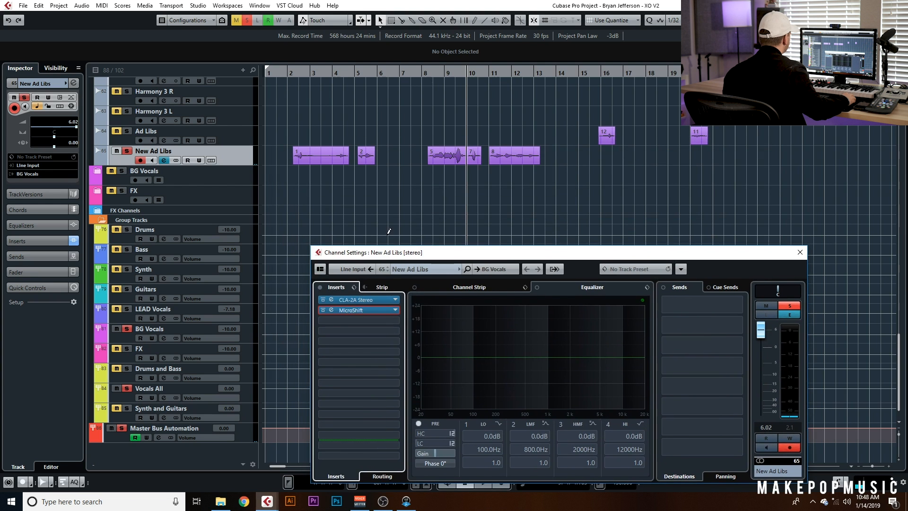
click(387, 322)
text(satur)
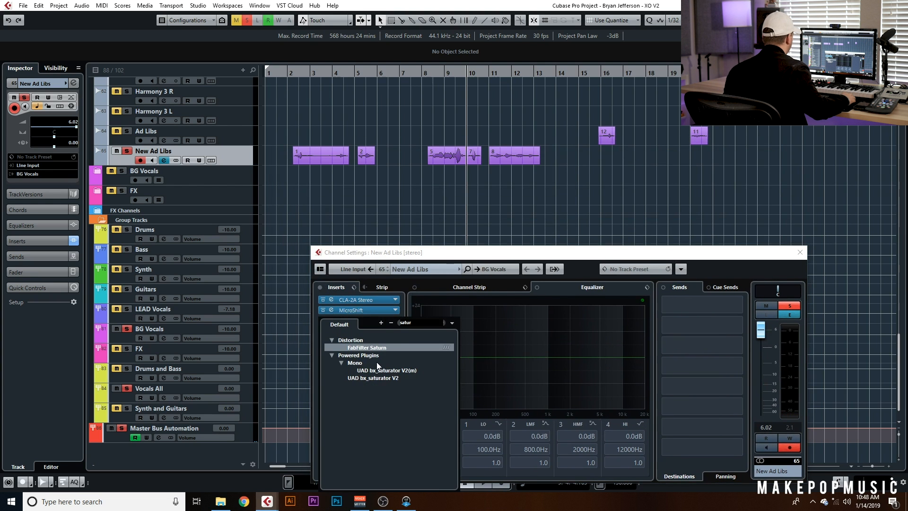
click(376, 348)
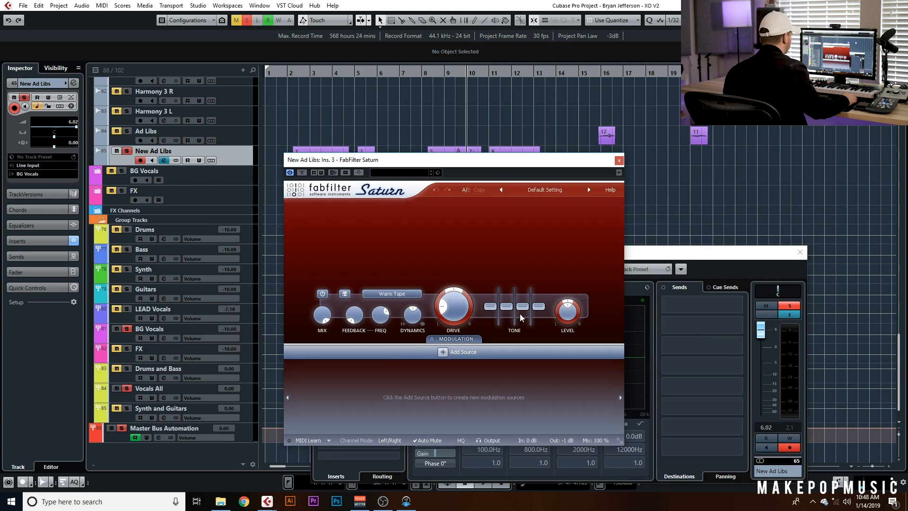
Unsolo the New Ad Libs track and raise Saturn's output gain to about +1.5 dB during playback
click(126, 151)
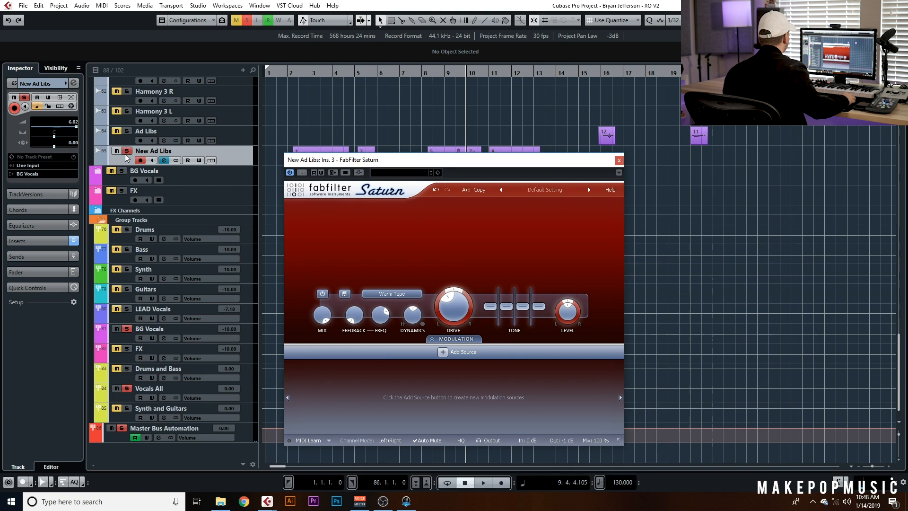
click(296, 72)
key(space)
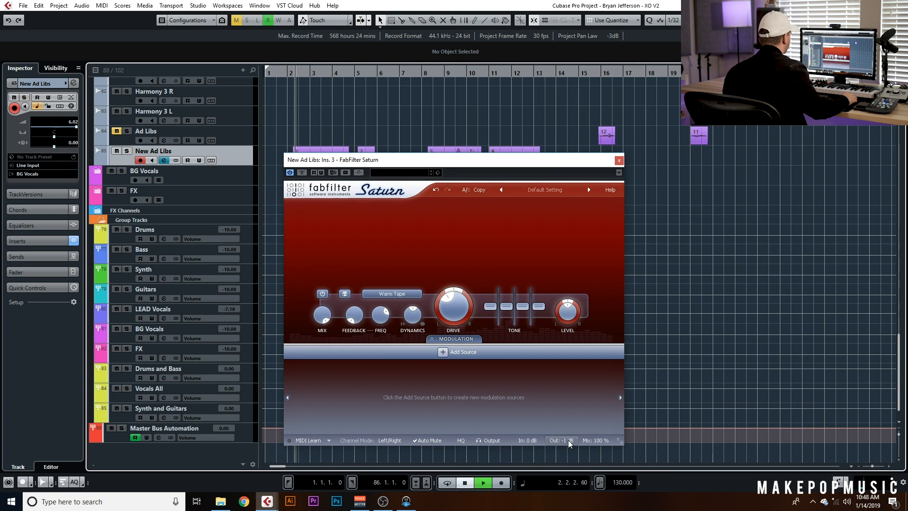
mouse_move(561, 439)
drag(563, 423, 564, 417)
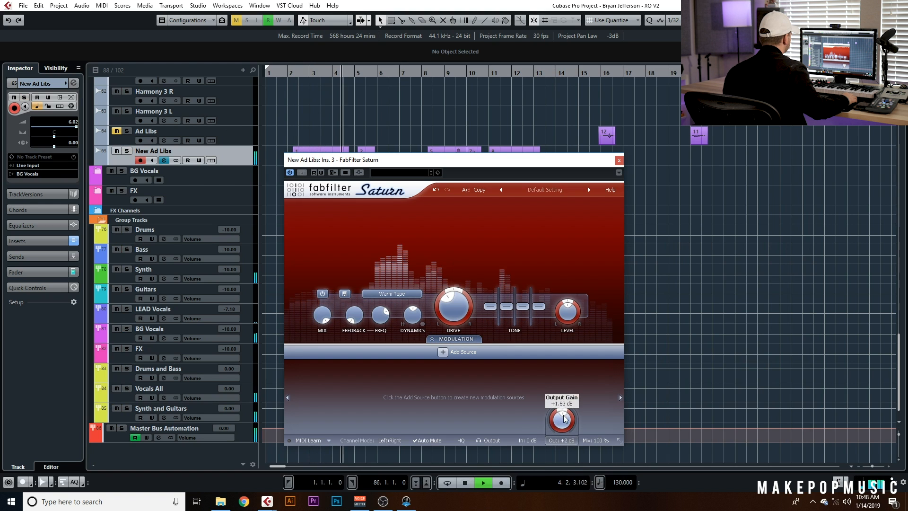
Boost one Saturn tone band slightly and turn up the Drive knob
drag(511, 309, 509, 303)
drag(454, 305, 472, 274)
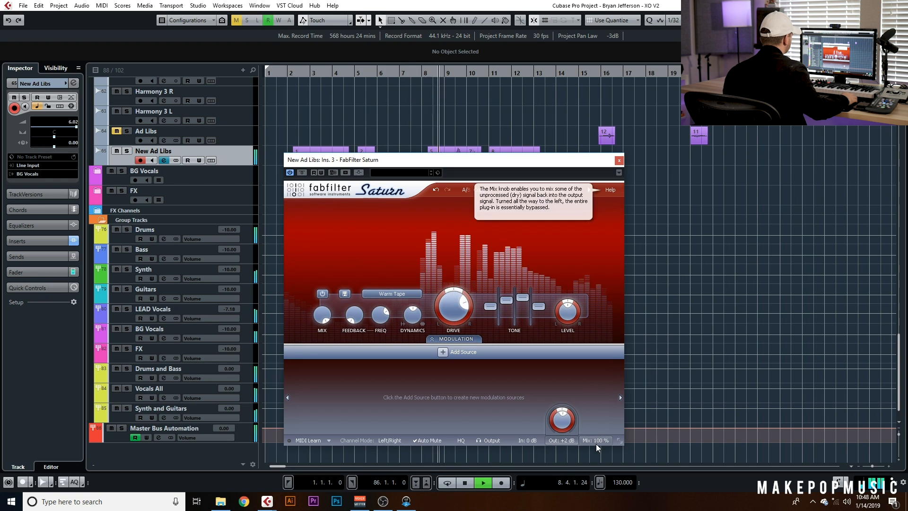
key(space)
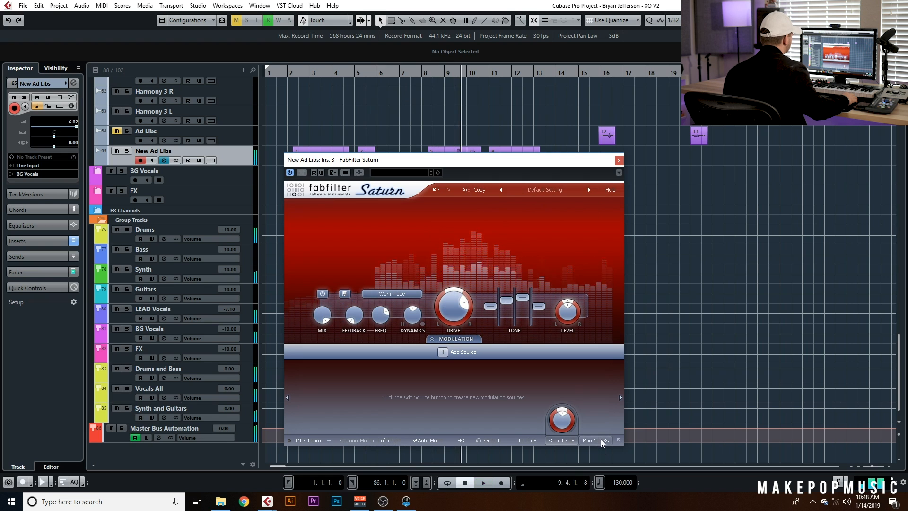
Set Saturn's Mix to about 51% and close the plugin window
drag(596, 441, 591, 461)
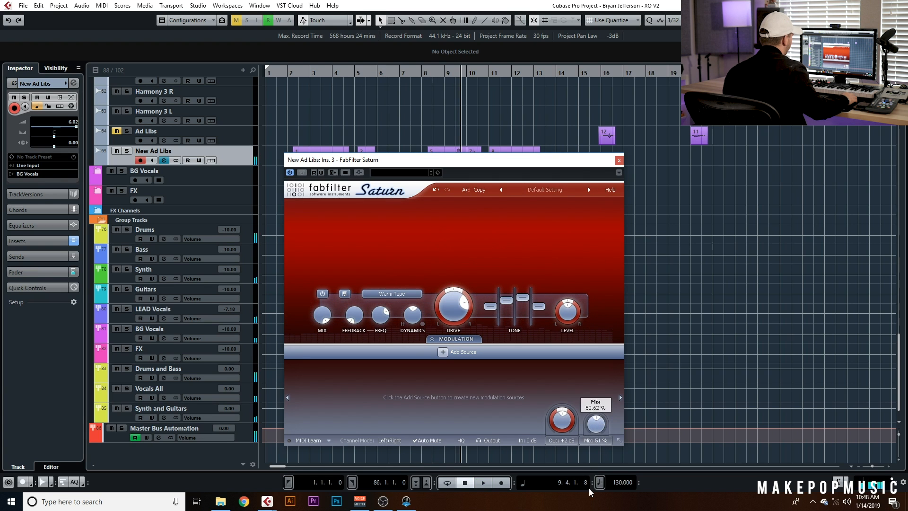
click(619, 160)
Play the ad libs, toggling solo on the New Ad Libs track to compare them in the mix
click(398, 71)
drag(339, 83, 488, 93)
click(127, 152)
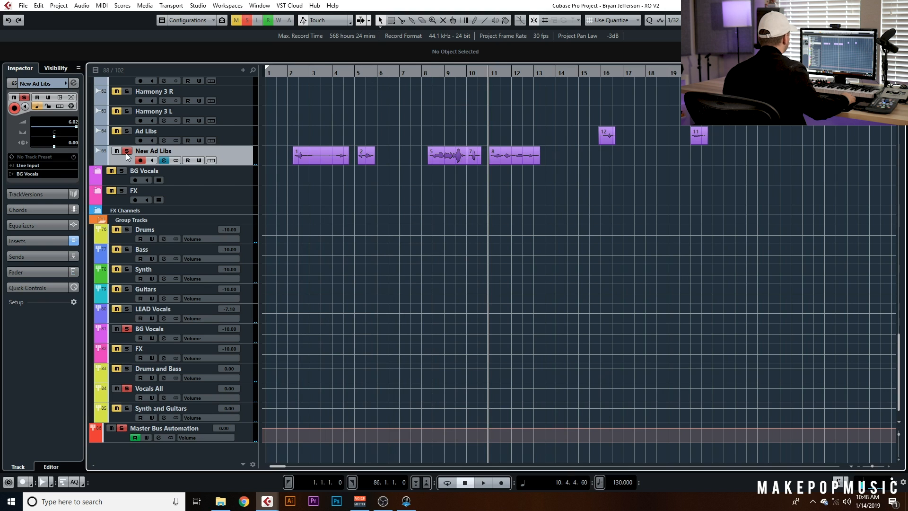
click(127, 151)
key(space)
click(290, 74)
key(space)
click(127, 151)
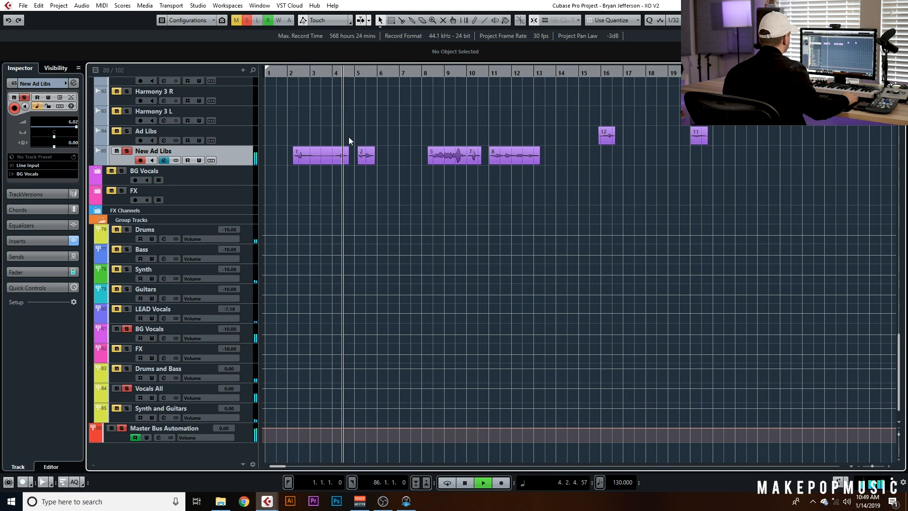
Insert FabFilter Pro-DS in the fourth insert slot and load its Single Vocal Male Wide Band preset
click(163, 160)
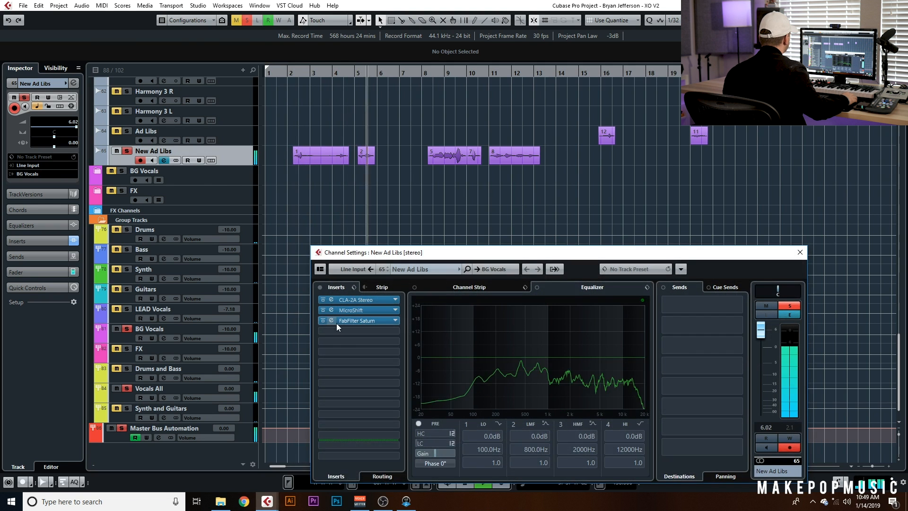
click(339, 331)
click(385, 358)
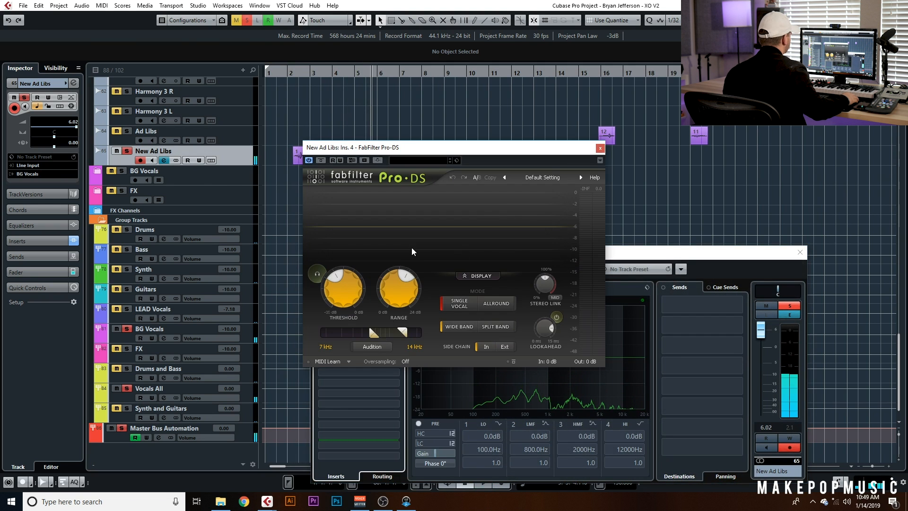
click(543, 177)
mouse_move(544, 199)
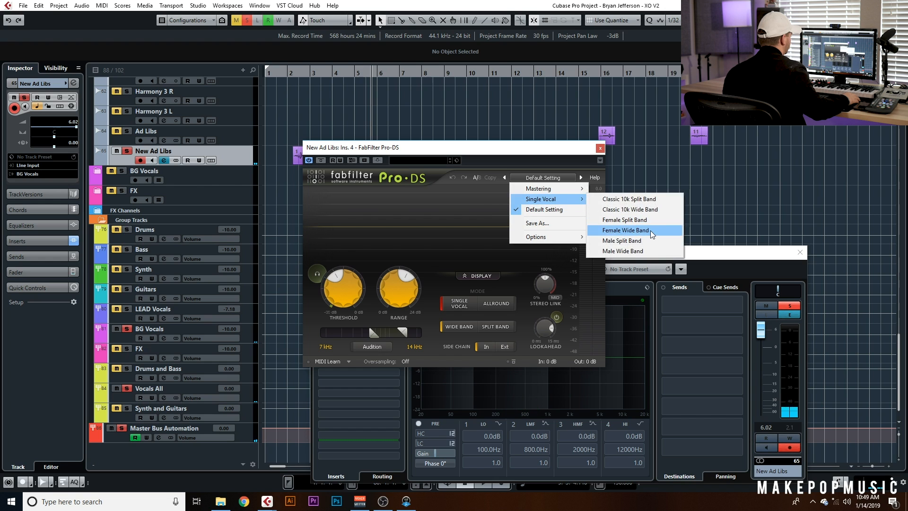
click(647, 250)
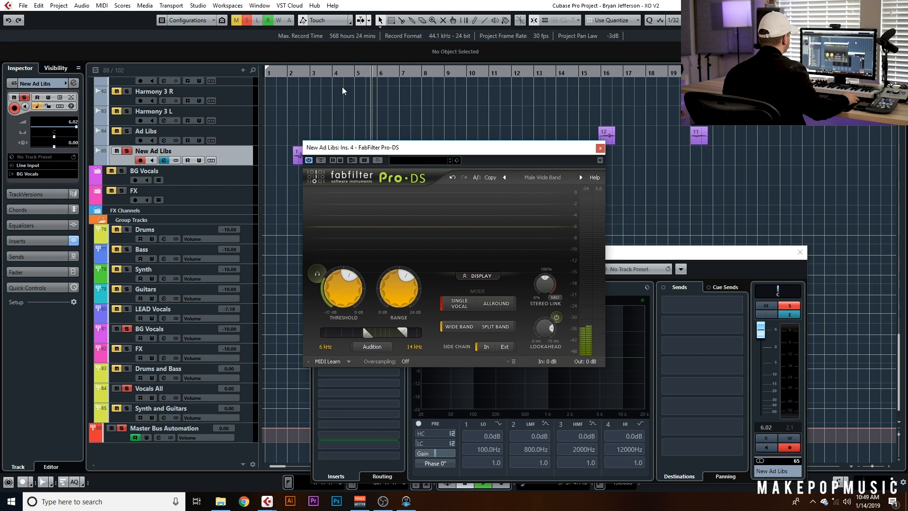
Play the ad libs to audition the de-esser
click(355, 74)
drag(357, 147, 424, 195)
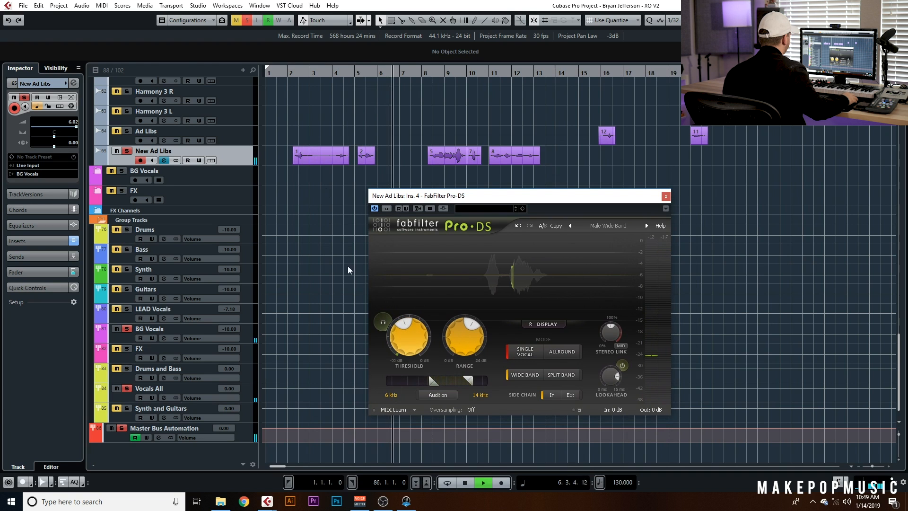
click(362, 74)
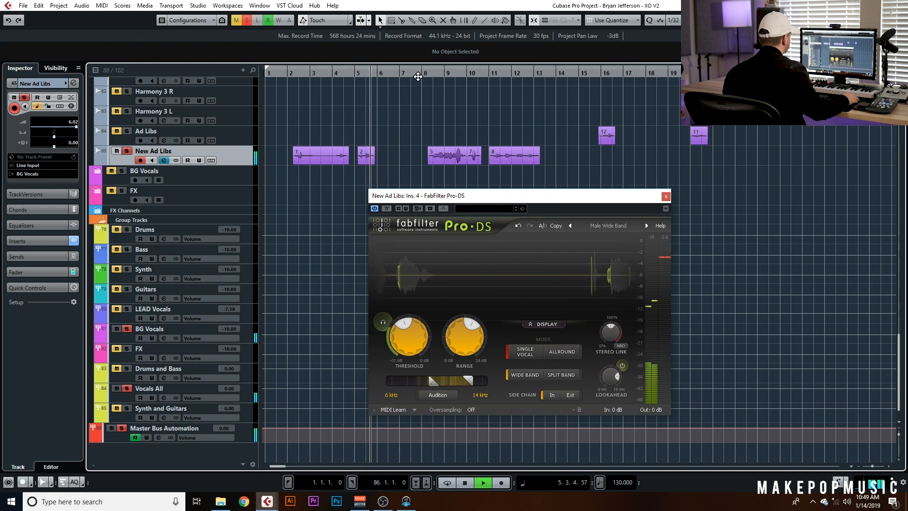
Audition the de-essed ad libs from the start, then close the Pro-DS window and stop playback
click(292, 74)
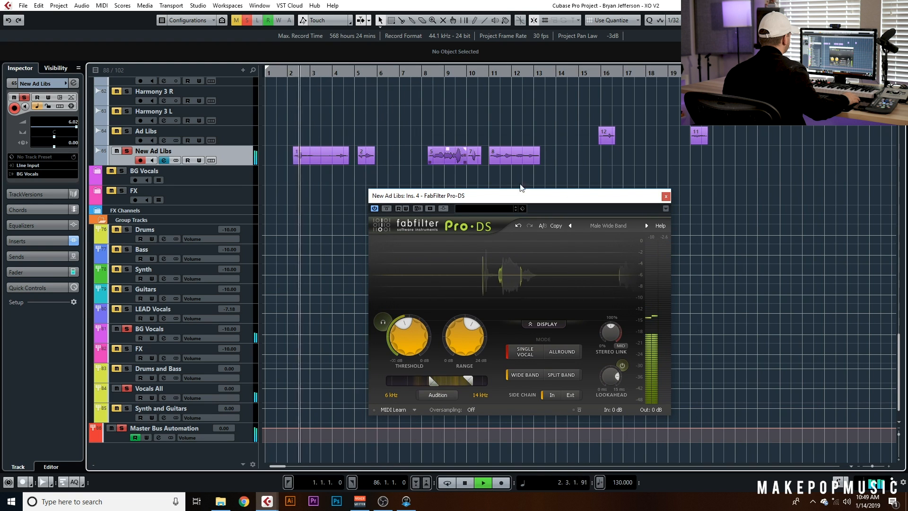
click(666, 194)
key(space)
Insert H-Delay Stereo into the fifth insert slot of the New Ad Libs channel
click(164, 160)
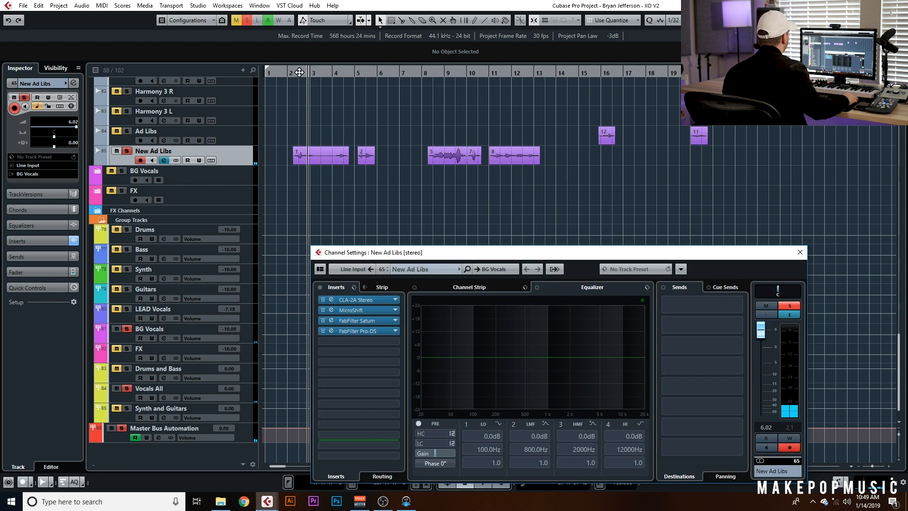
click(363, 343)
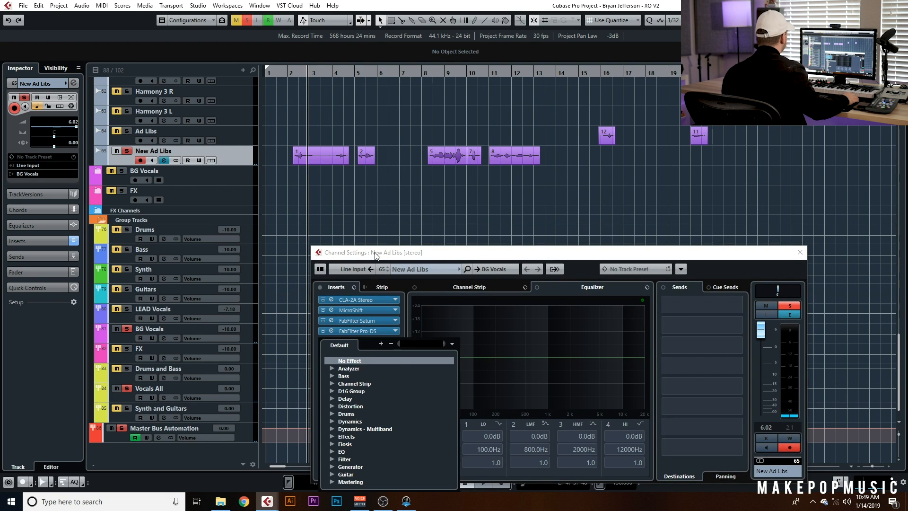
text(h-deay)
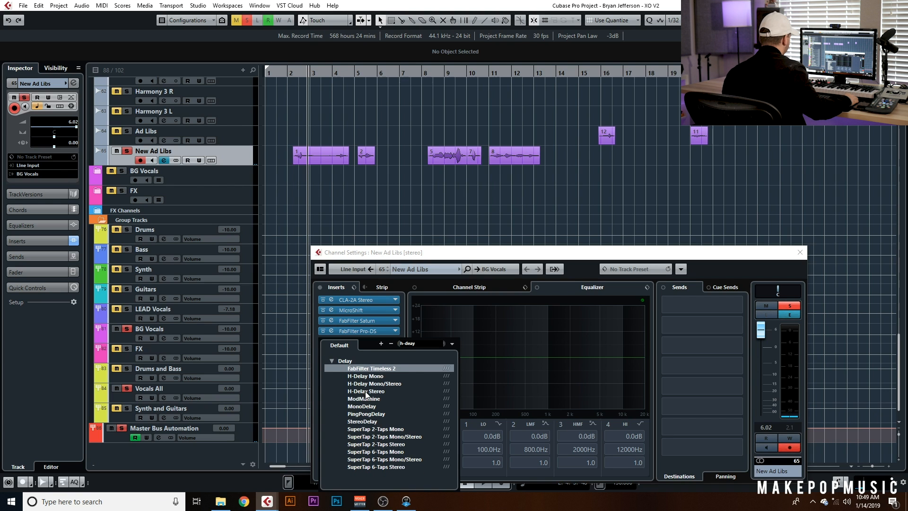
click(367, 392)
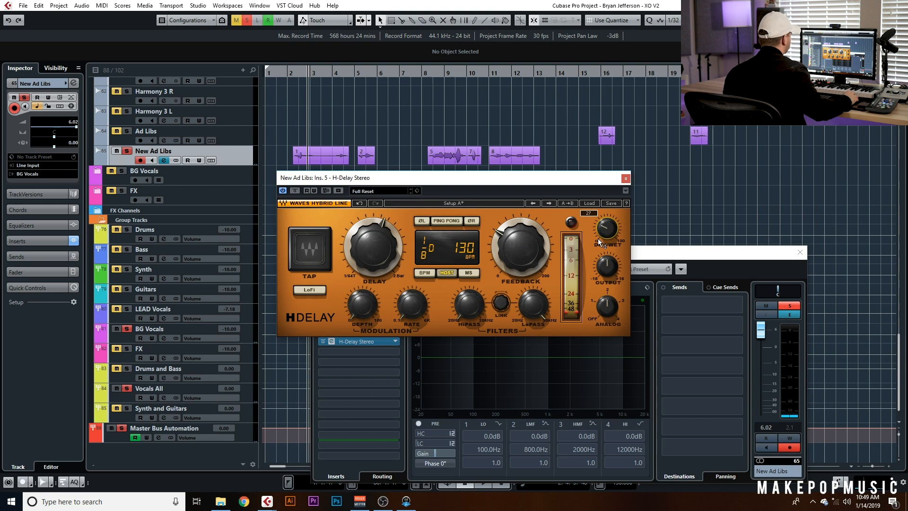
Enable Ping Pong on H-Delay, set the delay time to 1/4 note and adjust the feedback
click(444, 222)
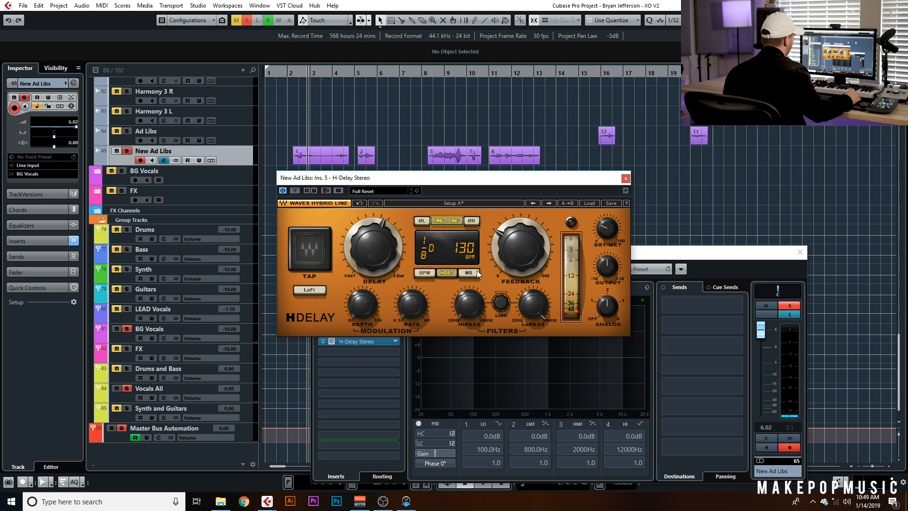
drag(388, 238, 388, 226)
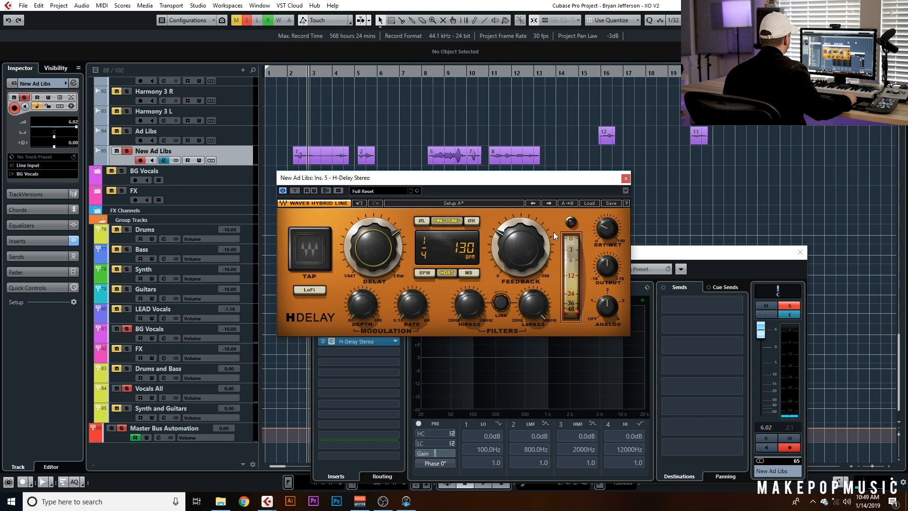
drag(529, 237, 533, 242)
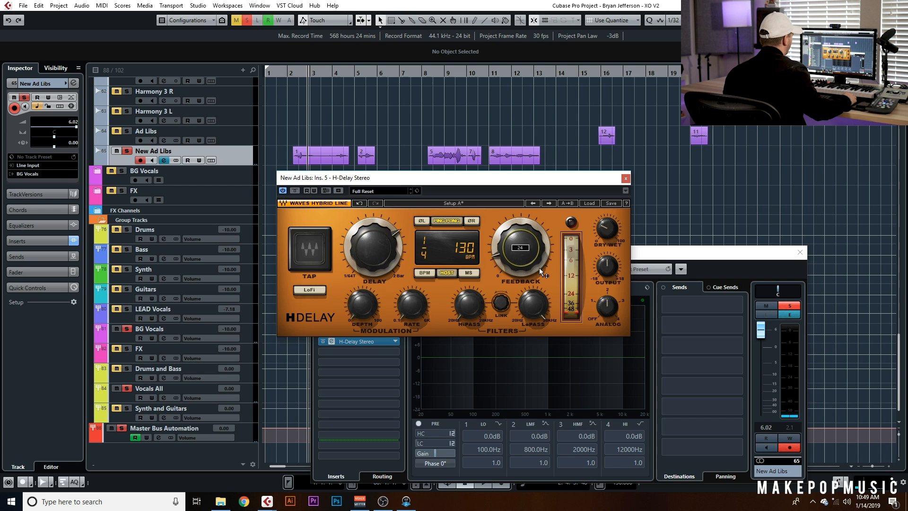
drag(539, 295, 539, 301)
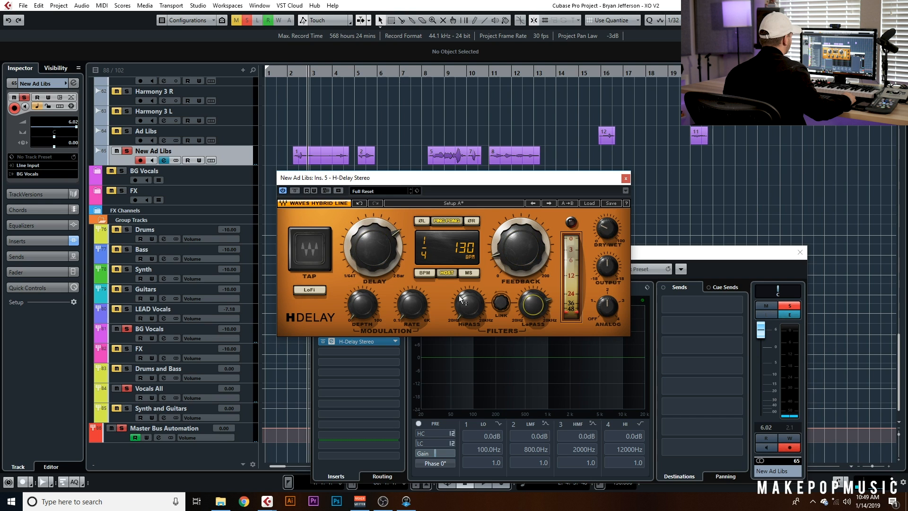
Play the ad libs from the start while lowering H-Delay's feedback
click(293, 74)
key(space)
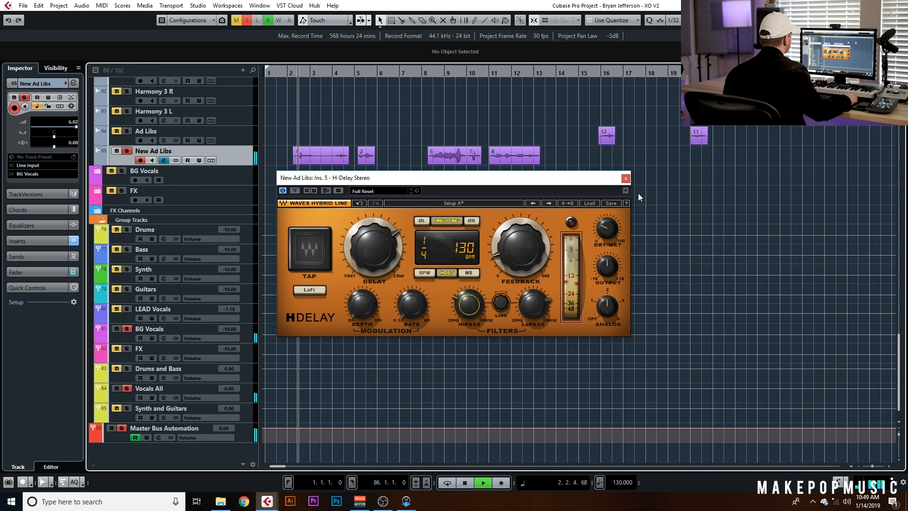
drag(522, 247, 522, 256)
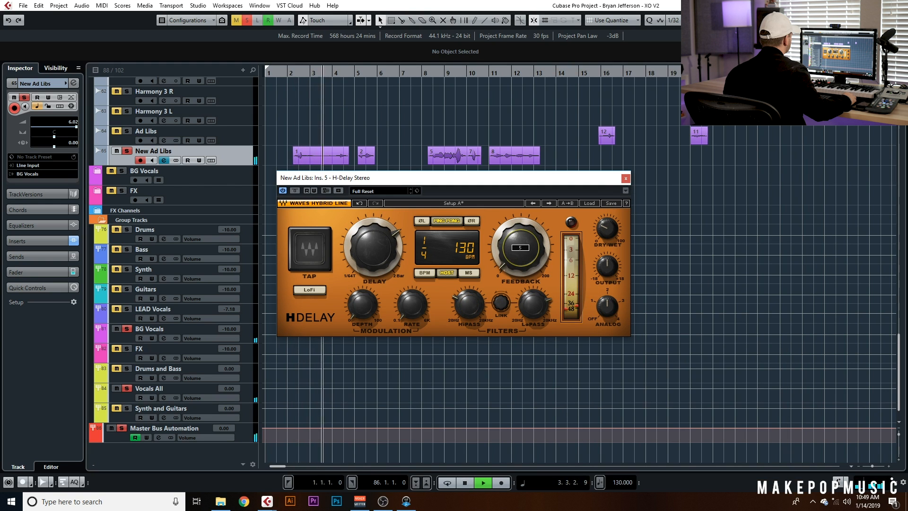
key(space)
Set H-Delay's time to 1/8 note, adjust feedback and the high-pass and low-pass filters, and close the plugin
drag(392, 243, 393, 242)
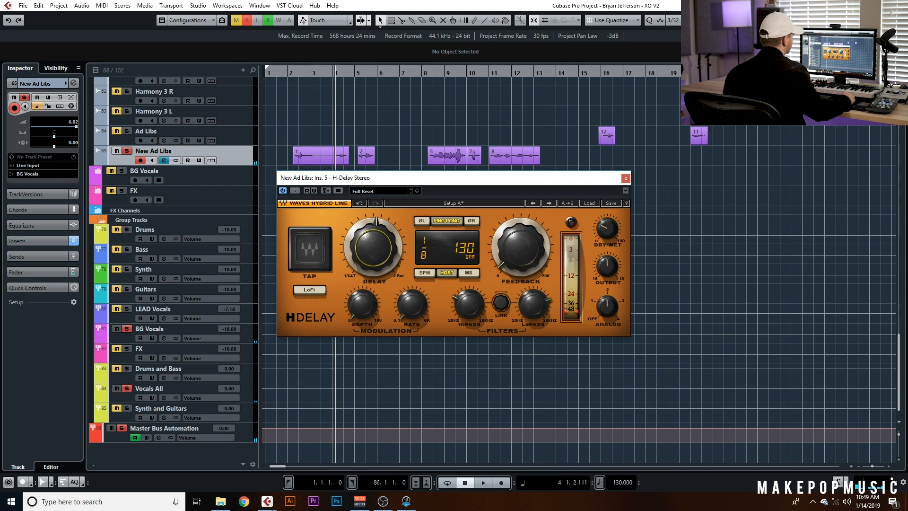
click(461, 293)
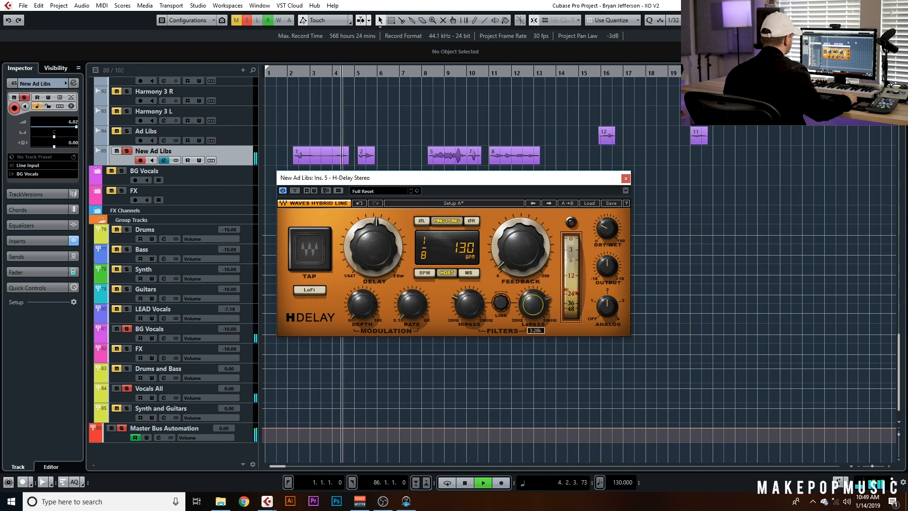
drag(508, 271, 508, 261)
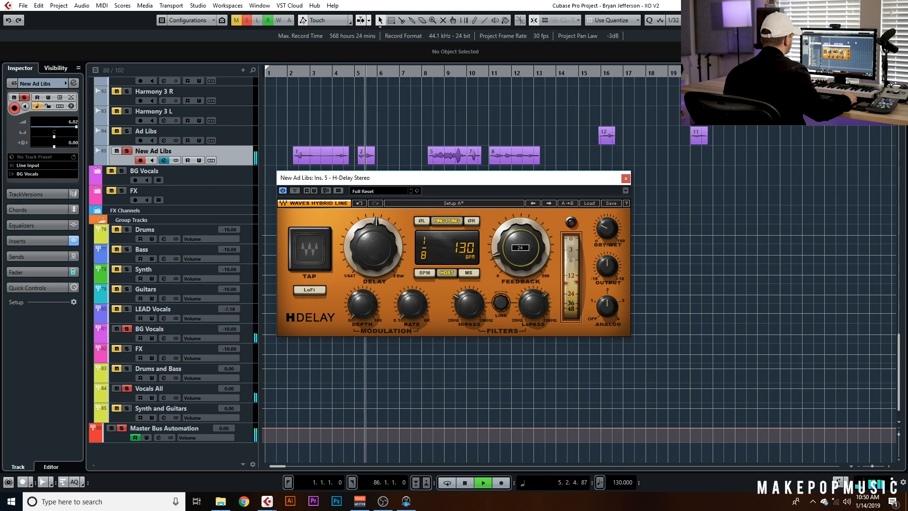
drag(470, 312, 470, 296)
drag(527, 307, 527, 326)
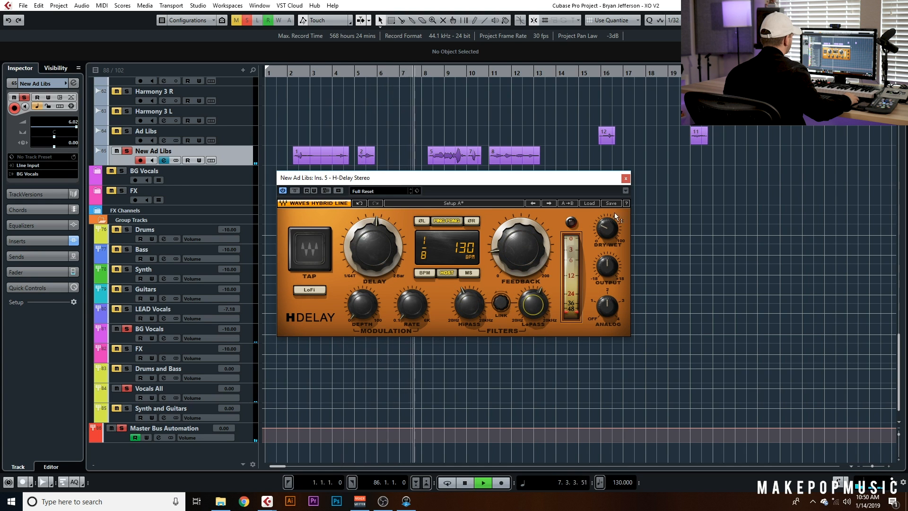
click(626, 178)
key(space)
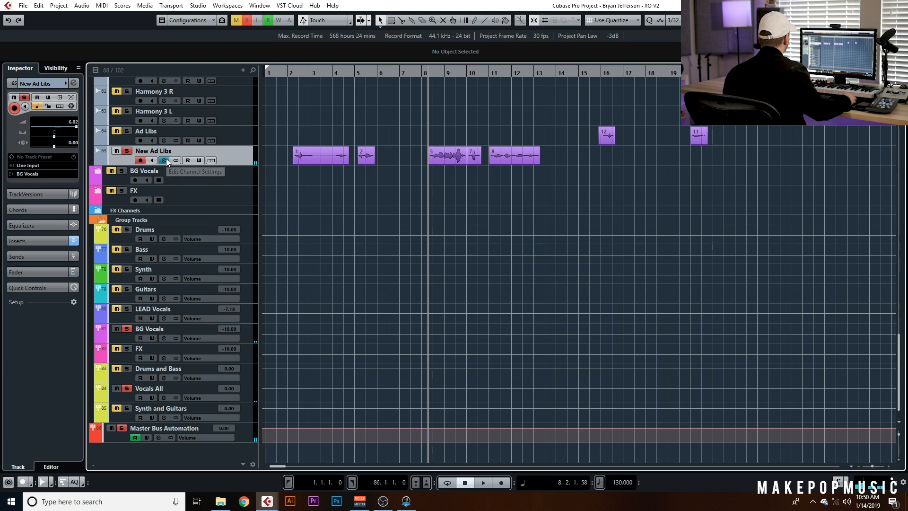
Turn off all solos, play the ad libs from the start, and reopen H-Delay briefly to check it
click(294, 74)
click(246, 20)
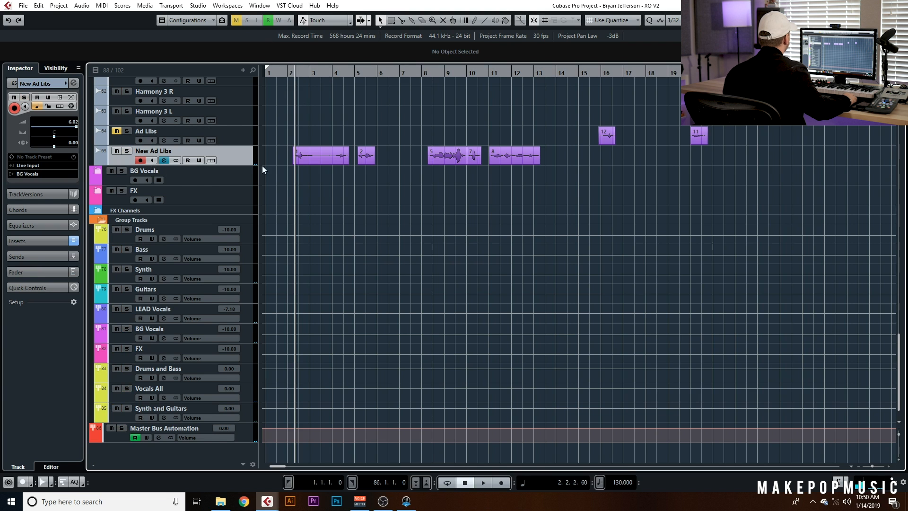
click(163, 159)
click(362, 347)
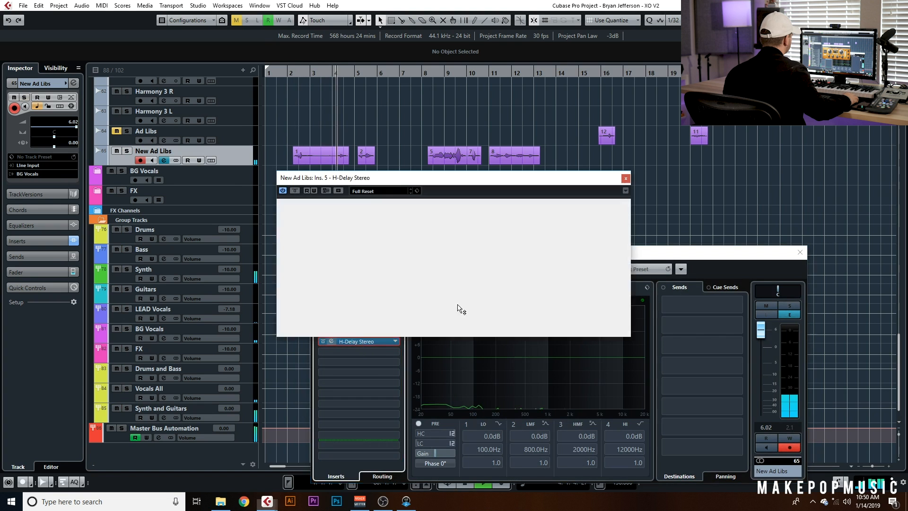
click(626, 178)
Insert VerbSuite Classics into the sixth insert slot of the New Ad Libs channel
click(376, 341)
text(verbs)
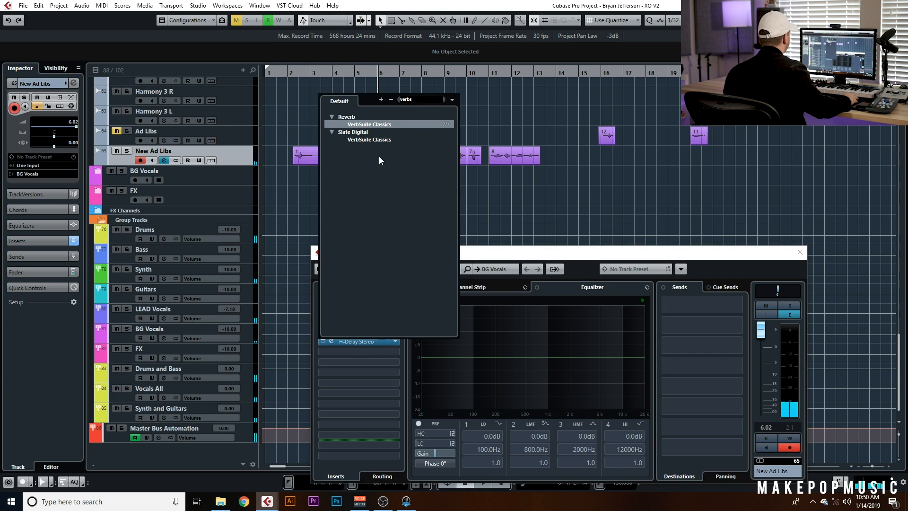
click(393, 138)
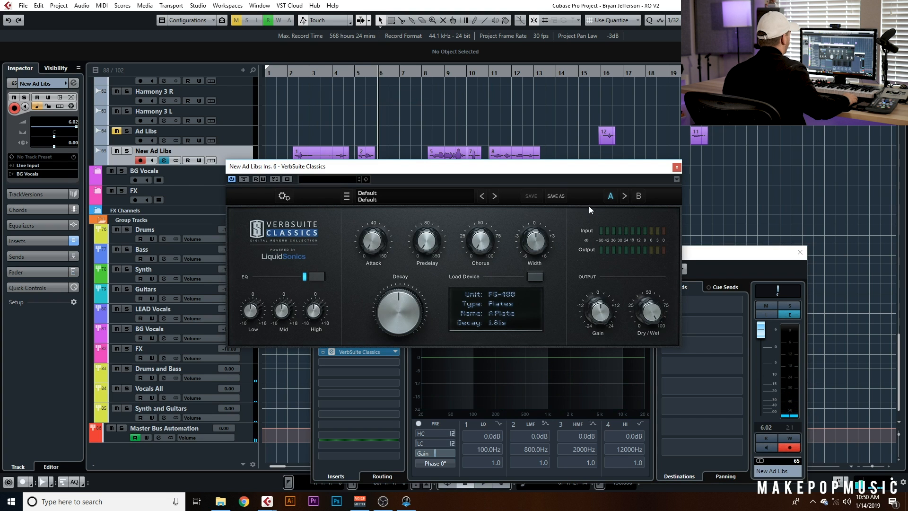
Load the FG-BM7 Halls1 Large Hall device in VerbSuite Classics and set Dry/Wet to about 39%
click(536, 277)
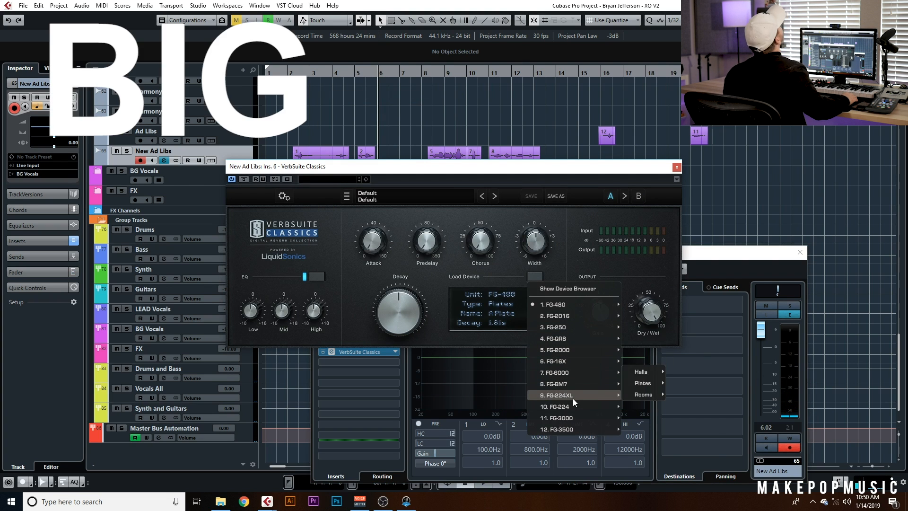
mouse_move(575, 407)
mouse_move(569, 384)
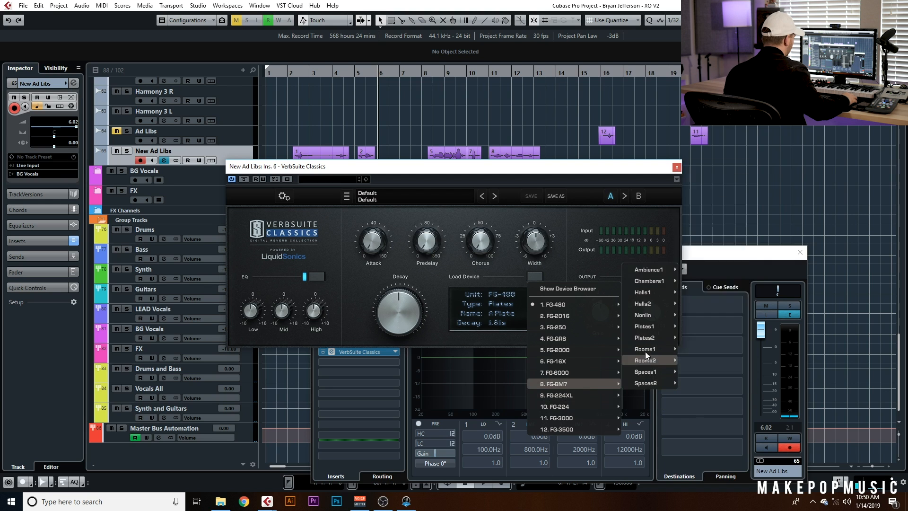
mouse_move(651, 292)
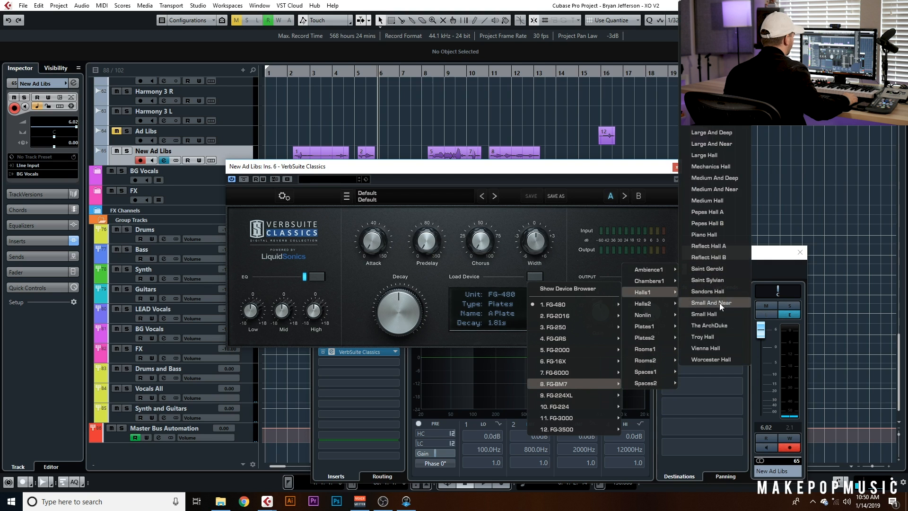
click(717, 155)
drag(408, 330, 573, 271)
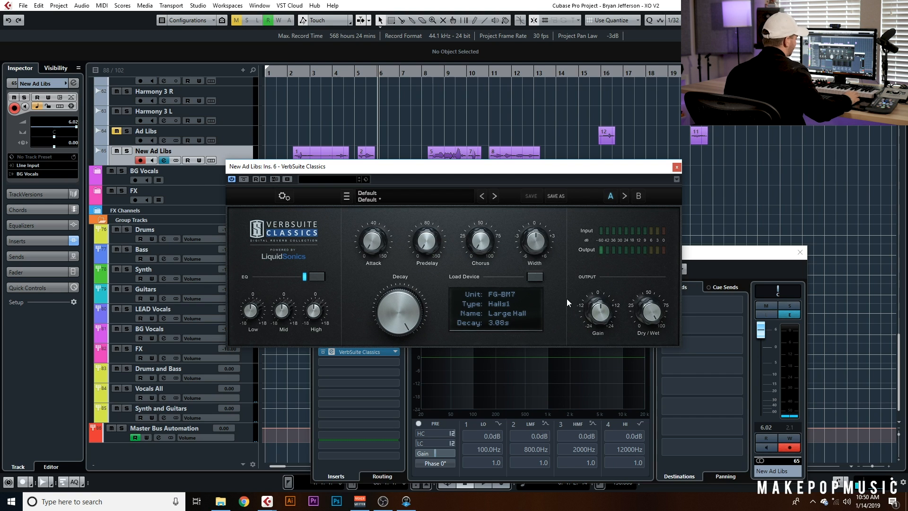
drag(650, 312, 646, 352)
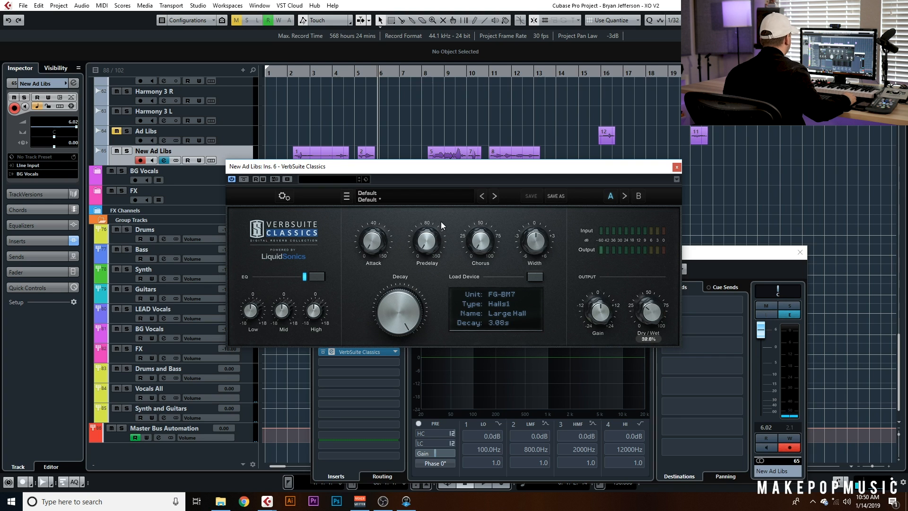
Play the ad libs from the start, close VerbSuite, and lower the New Ad Libs track volume to 3.50
click(292, 72)
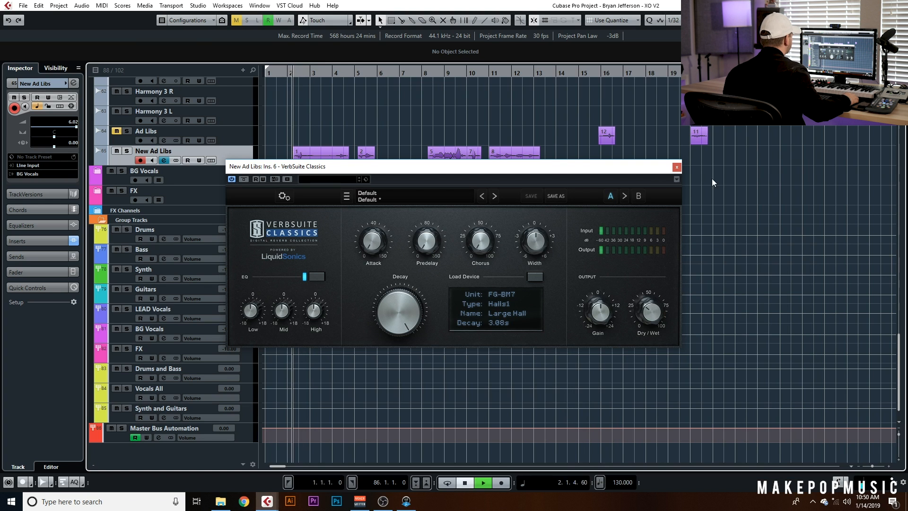
click(677, 167)
click(71, 128)
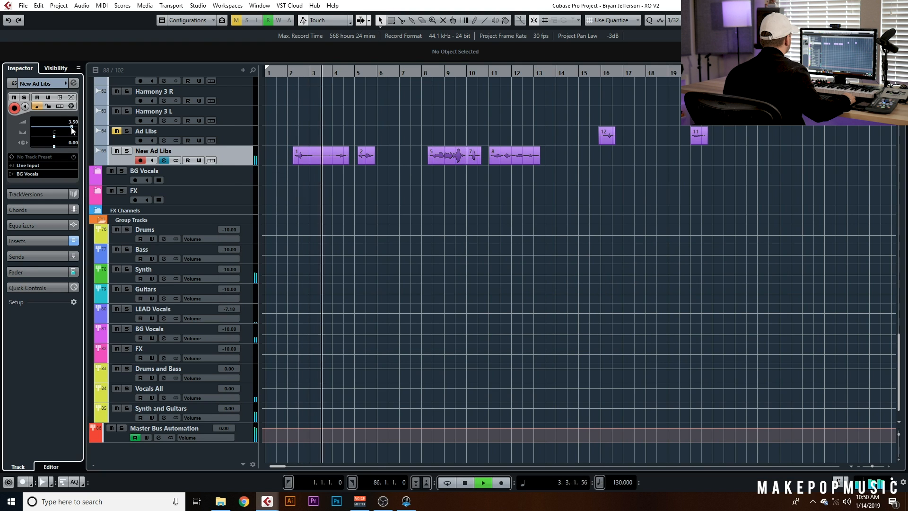
key(space)
Insert a second VerbSuite Classics into the seventh insert slot of the New Ad Libs channel
click(158, 161)
click(359, 353)
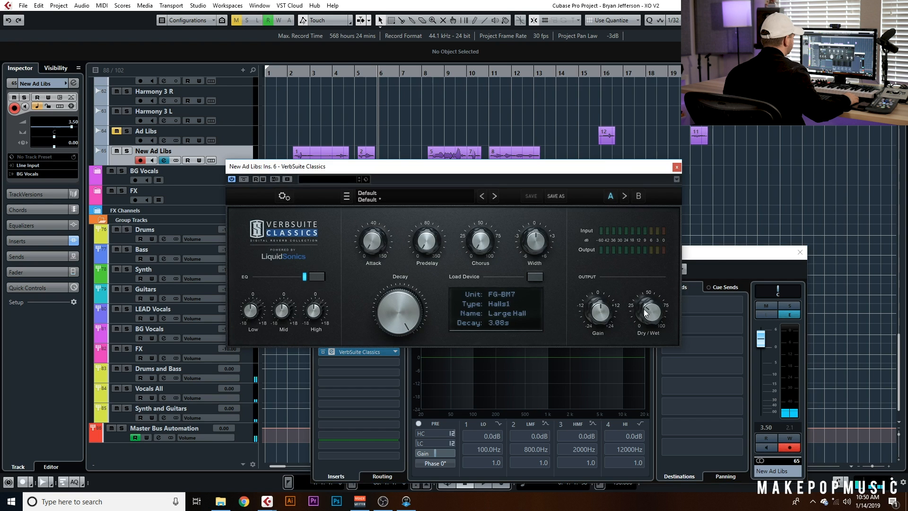
click(677, 167)
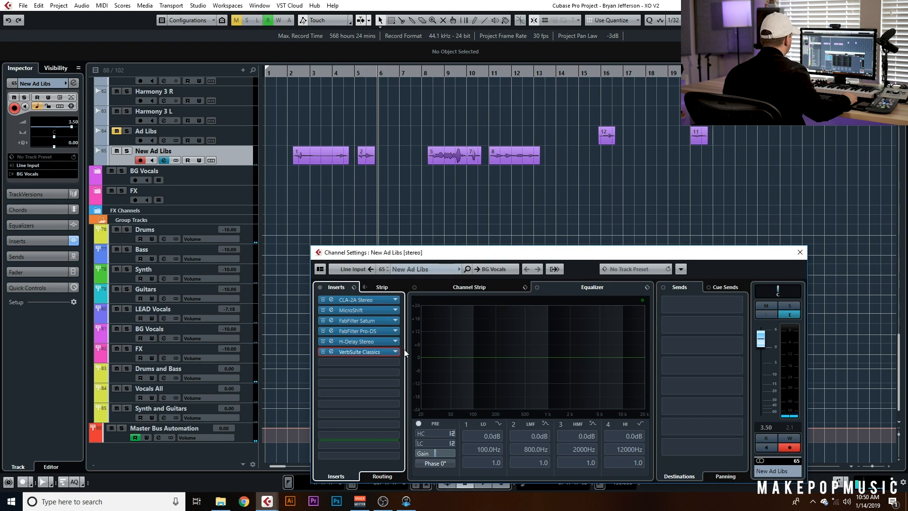
click(377, 363)
text(verbs)
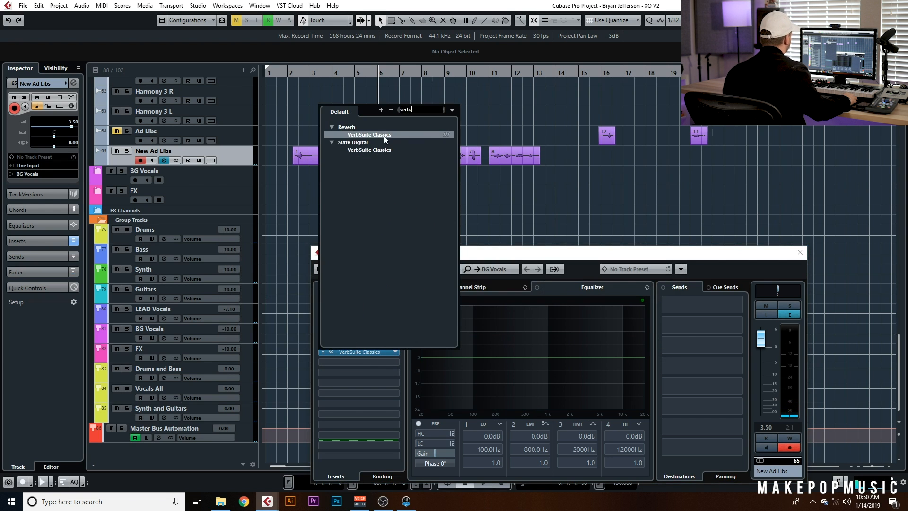
click(385, 135)
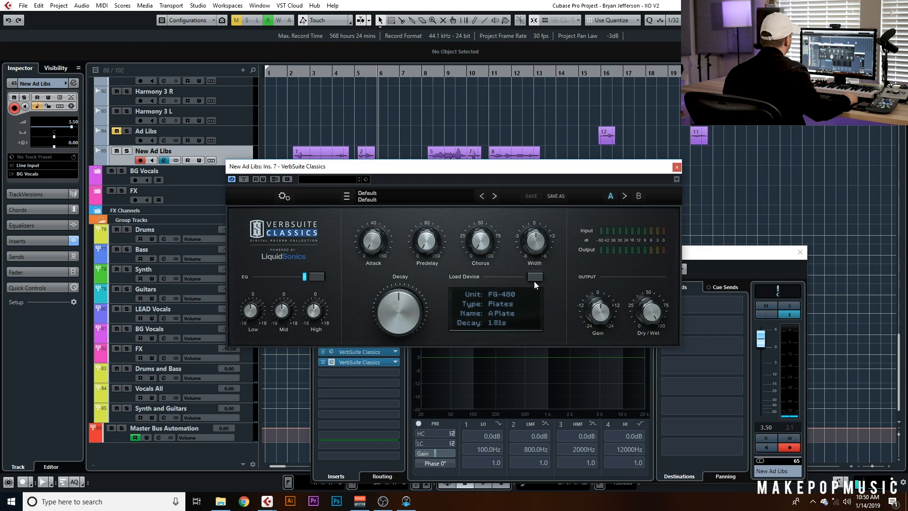
Load the FG-250 Digital Plate Dark 0.8s device in the second VerbSuite, set Dry/Wet to about 28%, and close it
click(535, 281)
mouse_move(570, 382)
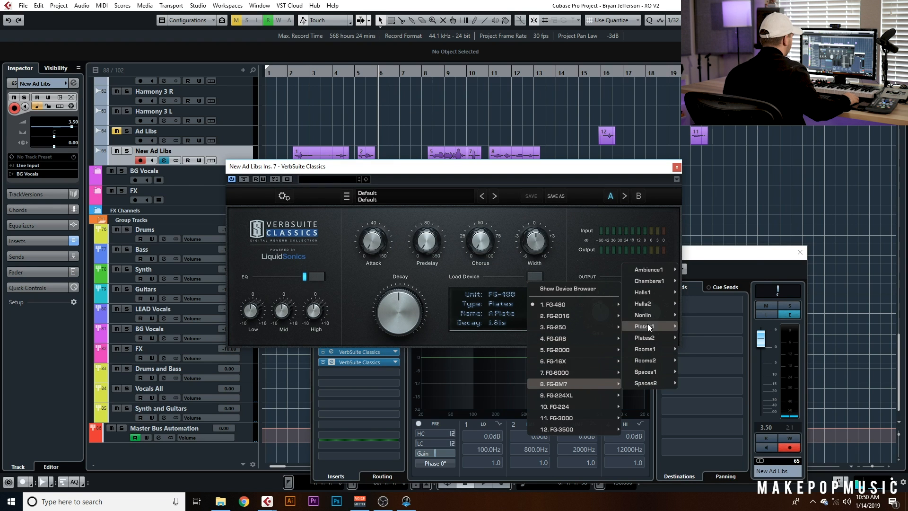
mouse_move(572, 330)
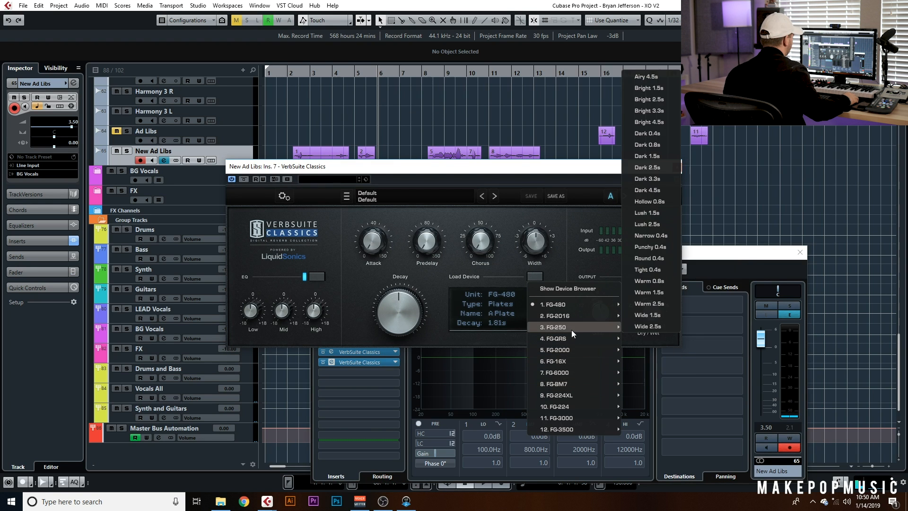
click(664, 145)
drag(650, 310, 652, 320)
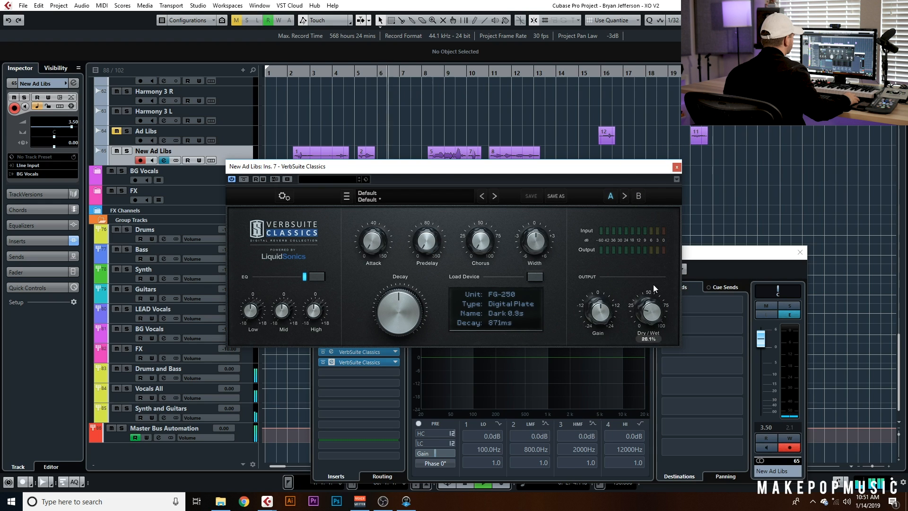
click(677, 166)
drag(375, 361, 373, 340)
click(282, 73)
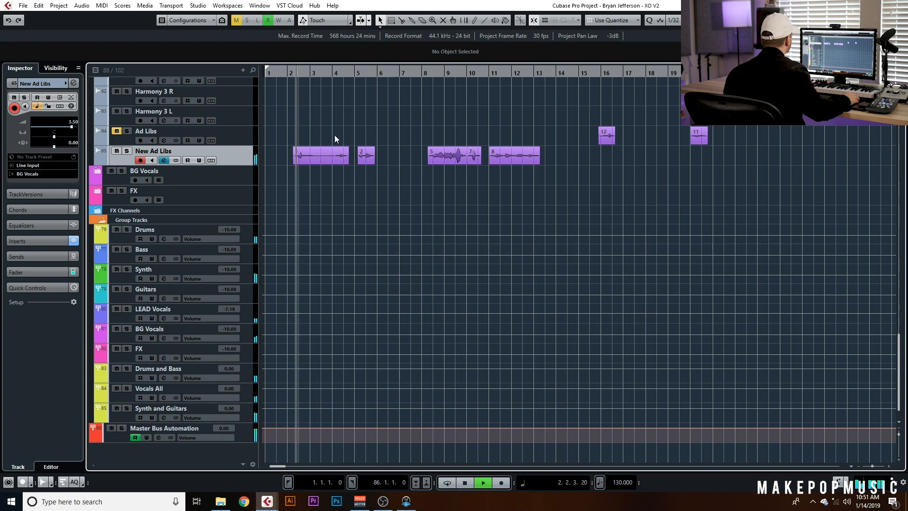
Open the VerbSuite Classics in insert slot 7 of New Ad Libs, raise its Predelay, and close it
click(165, 158)
click(360, 362)
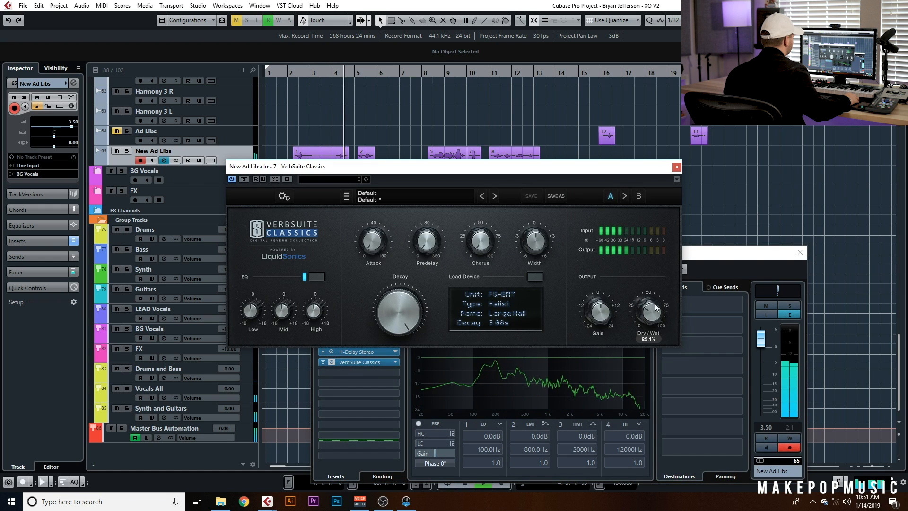
drag(428, 244, 432, 216)
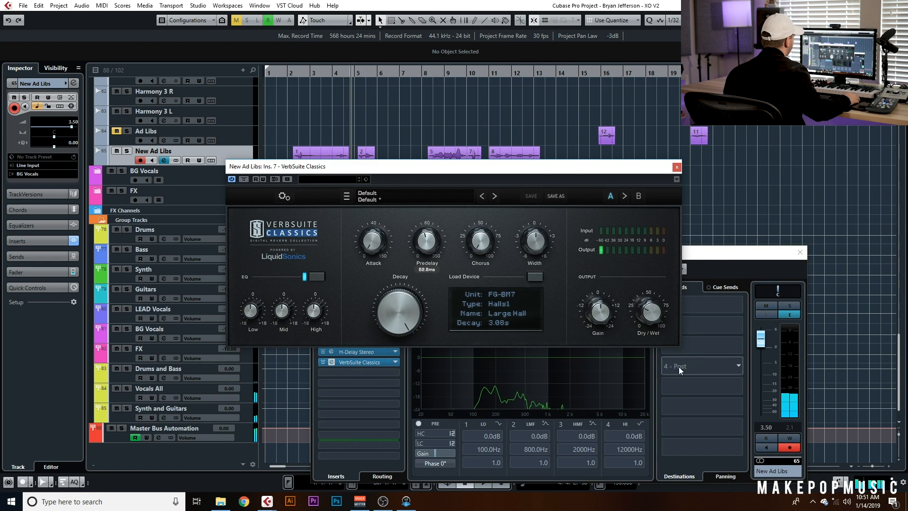
click(293, 76)
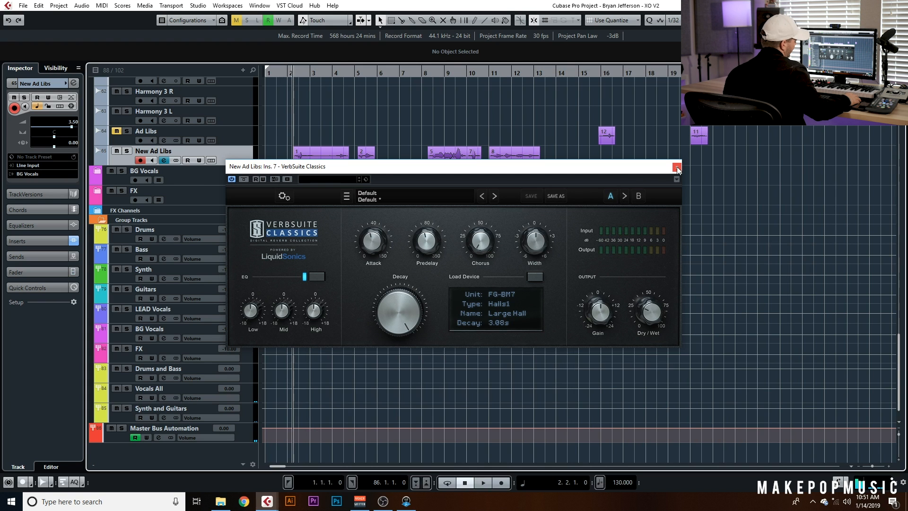
click(677, 168)
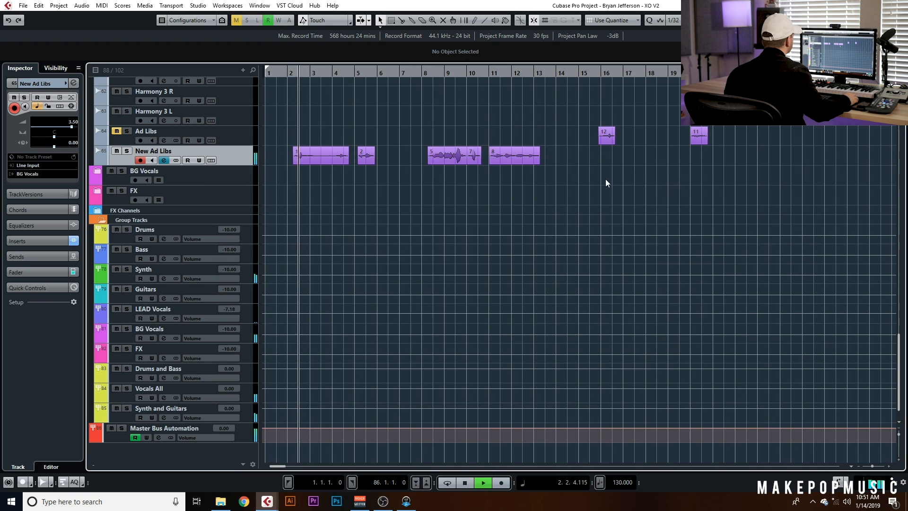
Insert FabFilter Pro-Q into the eighth insert slot of the New Ad Libs channel
click(163, 161)
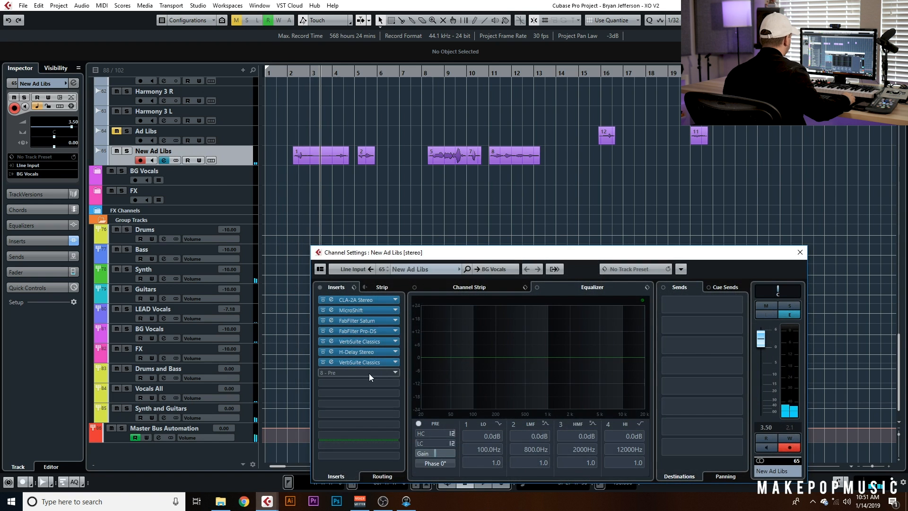
click(369, 374)
text(pro)
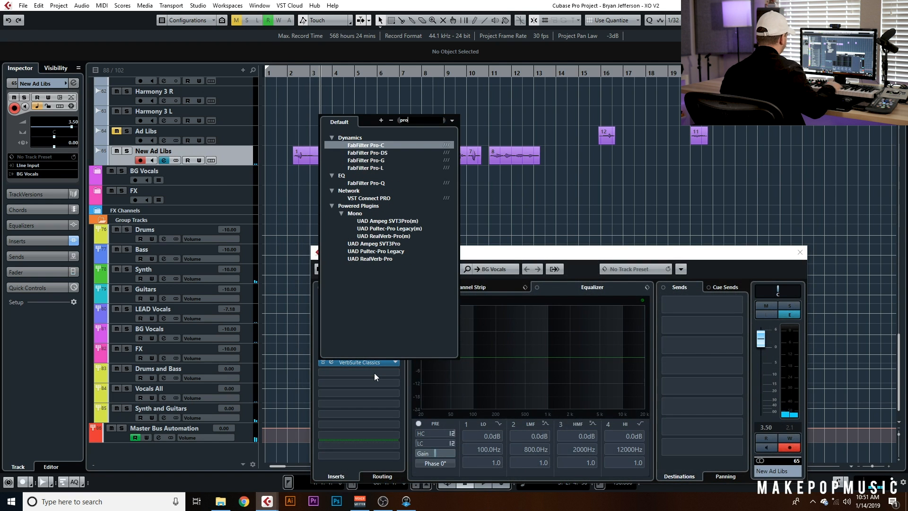
click(368, 182)
Shape a low cut around 470 Hz and a high roll-off in Pro-Q, then close it
drag(592, 288, 511, 216)
drag(289, 260, 448, 242)
drag(496, 145, 601, 165)
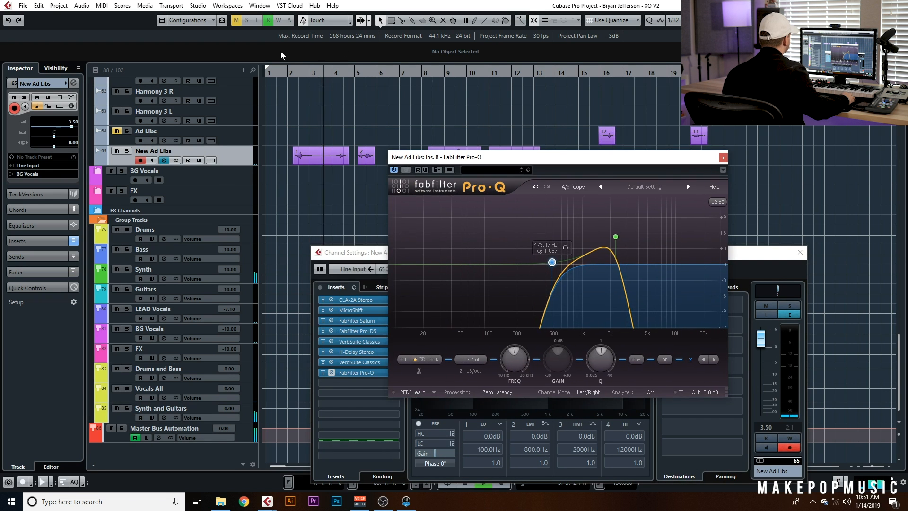
click(290, 72)
drag(615, 236, 632, 238)
drag(552, 262, 568, 260)
drag(631, 237, 642, 243)
drag(566, 258, 540, 259)
click(722, 158)
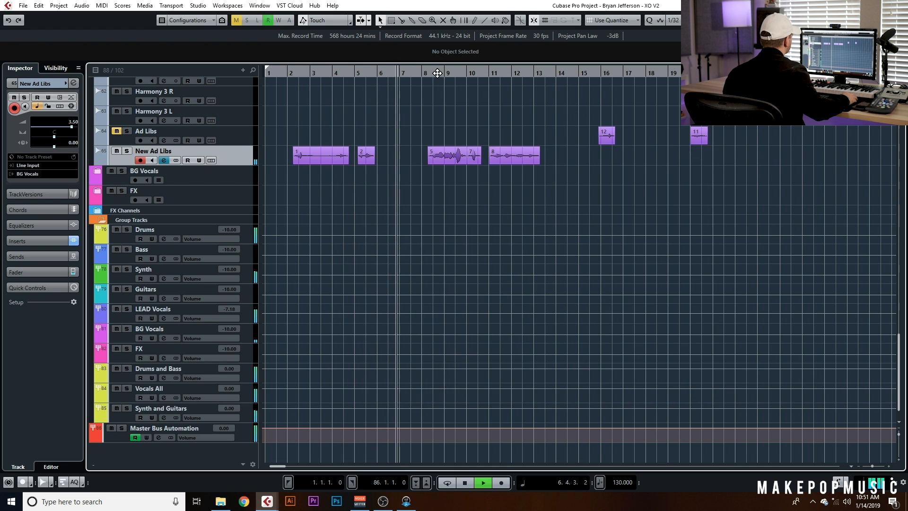
Raise the New Ad Libs track volume to 5.10 and play from the start
click(293, 76)
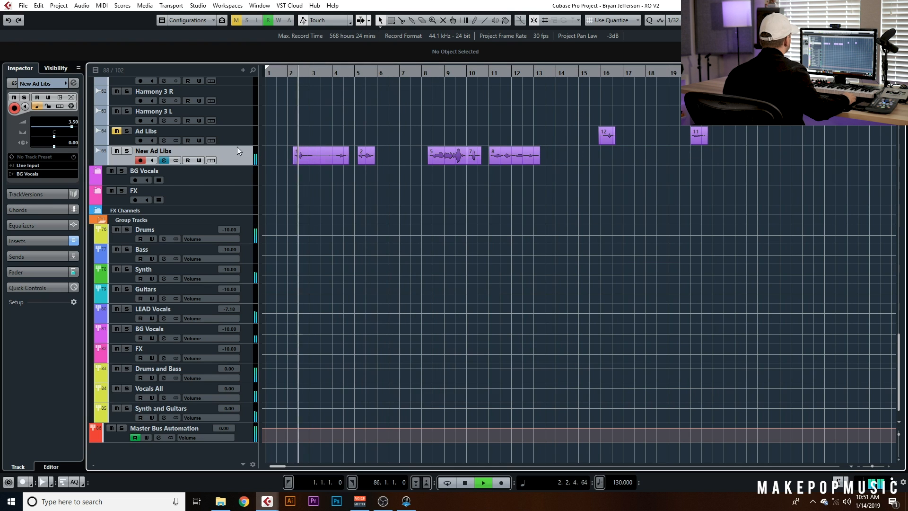
drag(72, 126, 74, 127)
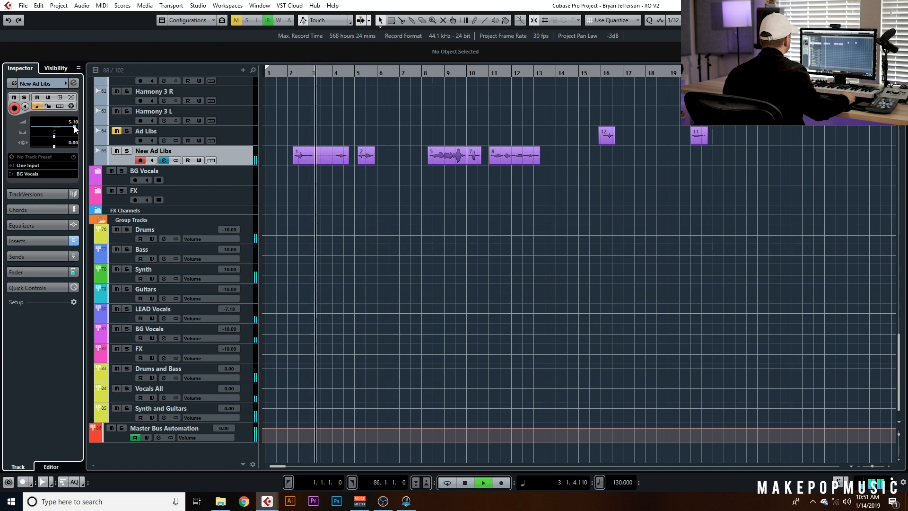
key(space)
Insert Auto-Tune 8.1 into the next free insert slot of the New Ad Libs channel
click(165, 161)
key(e)
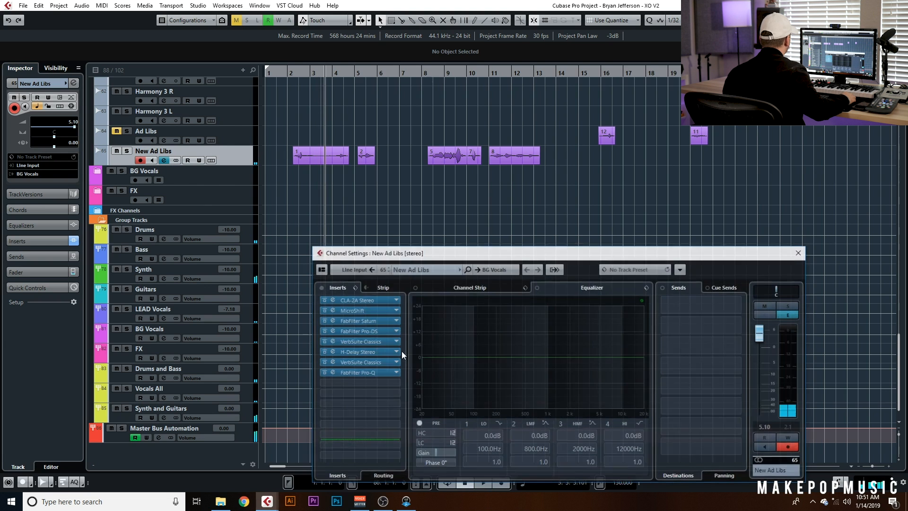
click(380, 371)
text(autop)
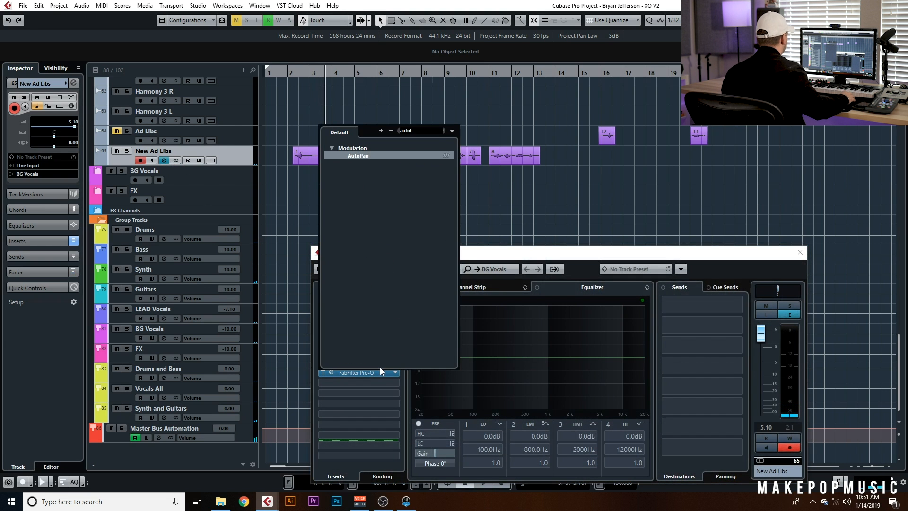
text(une)
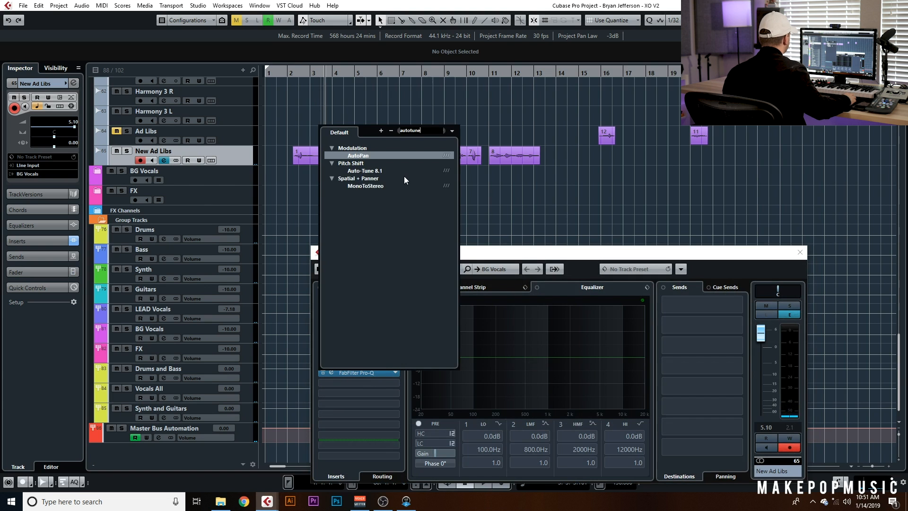
double_click(392, 170)
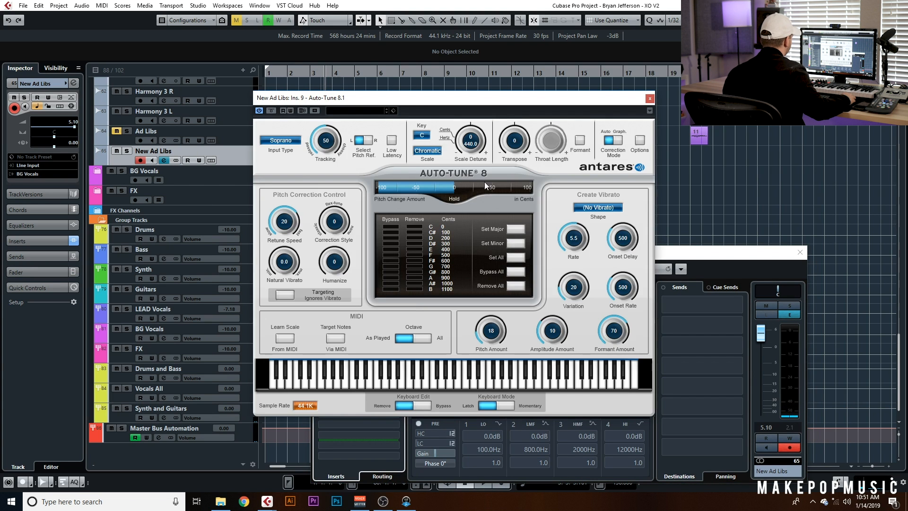
drag(492, 102, 657, 129)
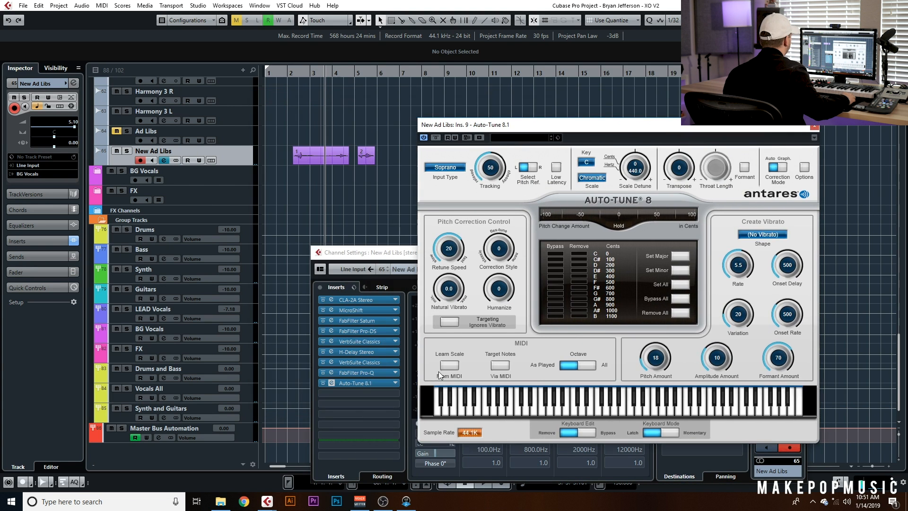
Move Auto-Tune to the first insert slot and set its Retune Speed to 0
drag(370, 383, 361, 299)
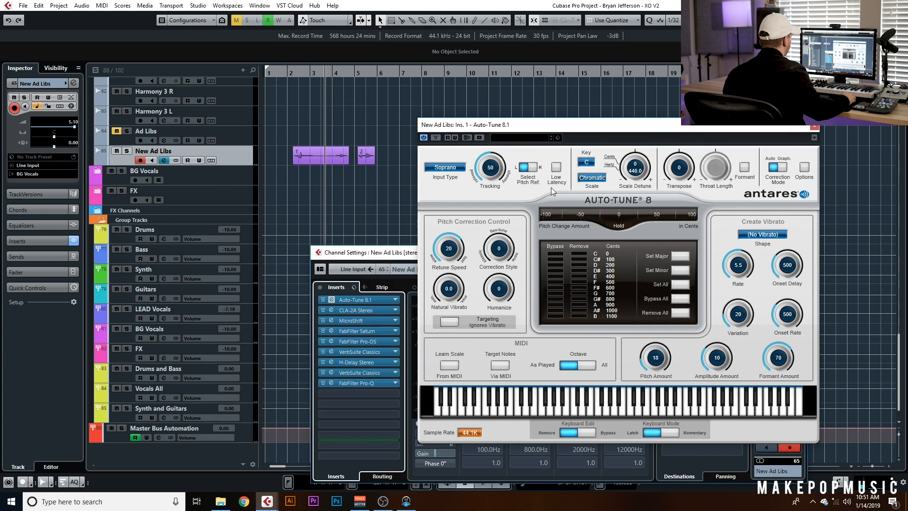
drag(443, 268, 495, 185)
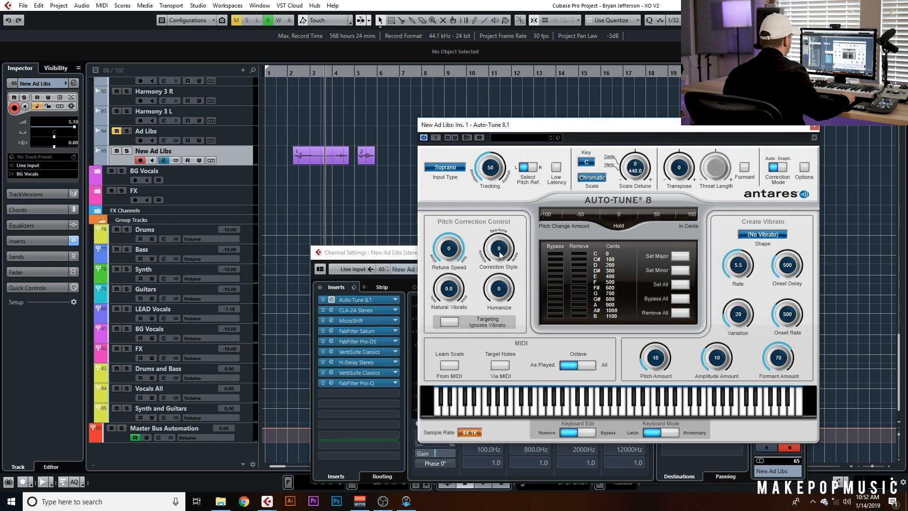
Open a melodic MIDI part in the editor to check the song's key
scroll(307, 139, up, 15)
scroll(308, 141, down, 12)
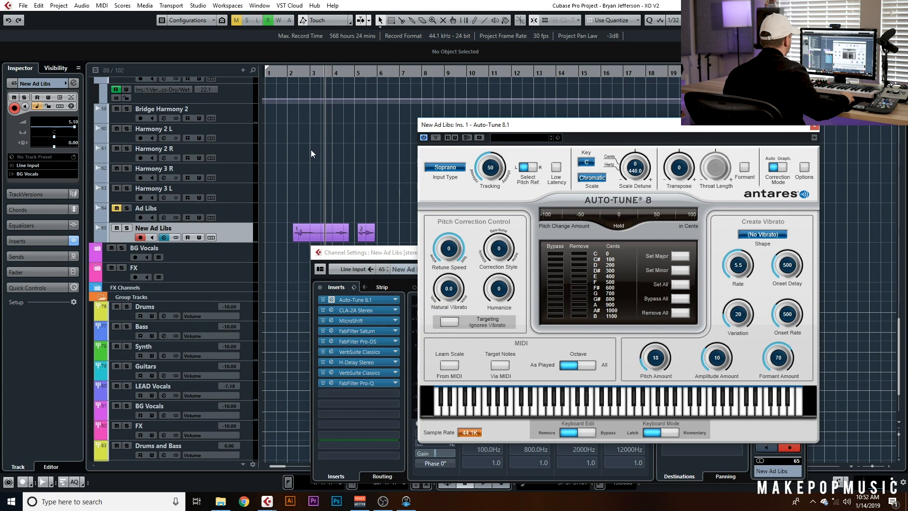
scroll(337, 159, up, 10)
scroll(343, 151, up, 4)
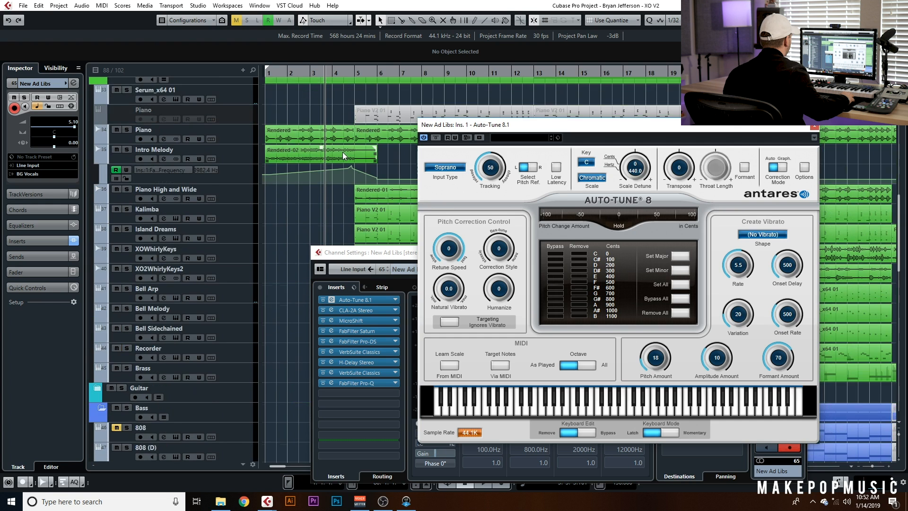
scroll(353, 149, down, 15)
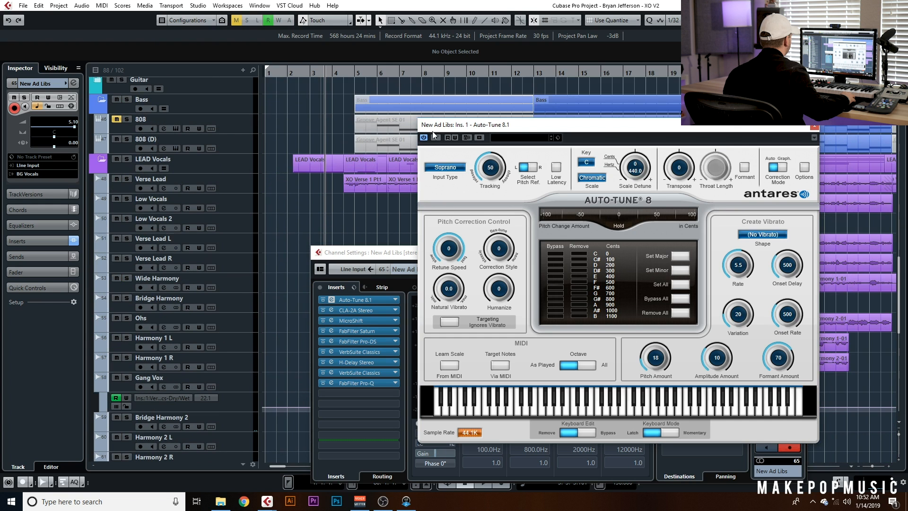
drag(433, 124, 410, 199)
double_click(566, 125)
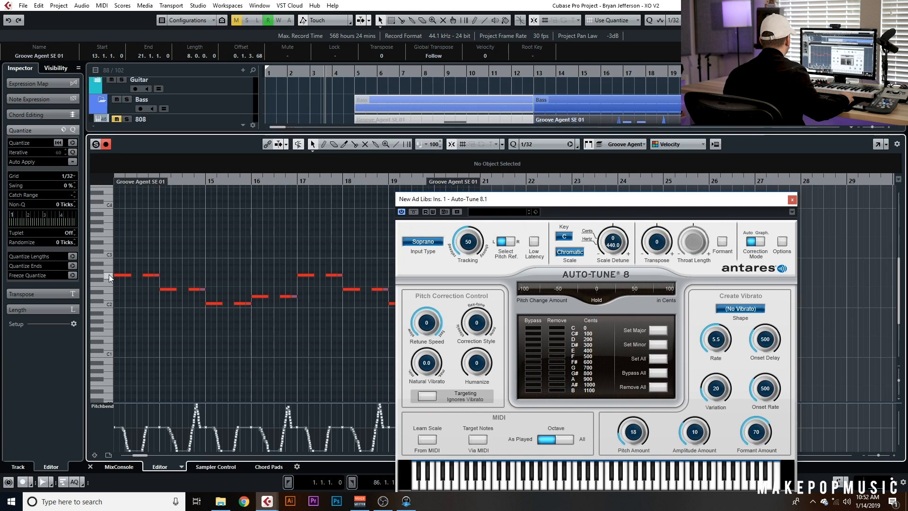
Set Auto-Tune's key to G and scale to Major, then close Auto-Tune and the editor
click(564, 236)
click(574, 313)
click(570, 252)
click(592, 194)
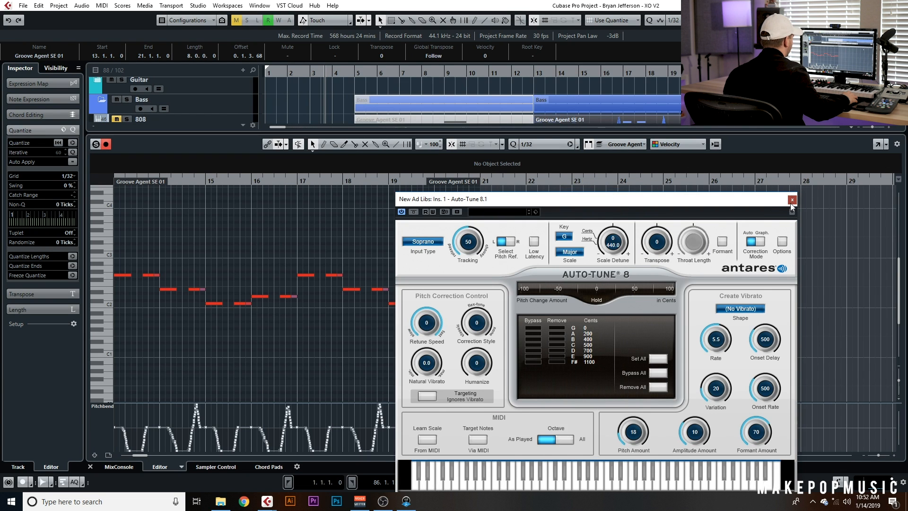
click(793, 200)
click(90, 467)
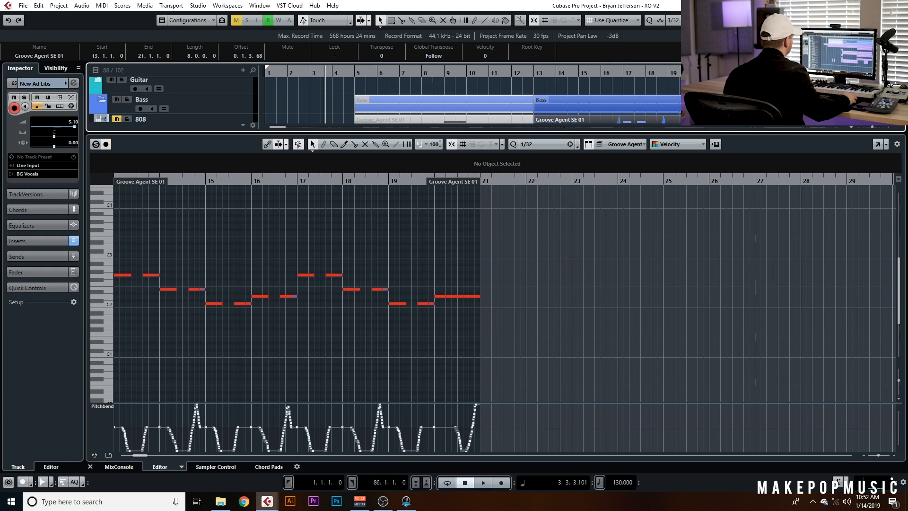
Solo the New Ad Libs track and play it from the start
scroll(327, 284, down, 8)
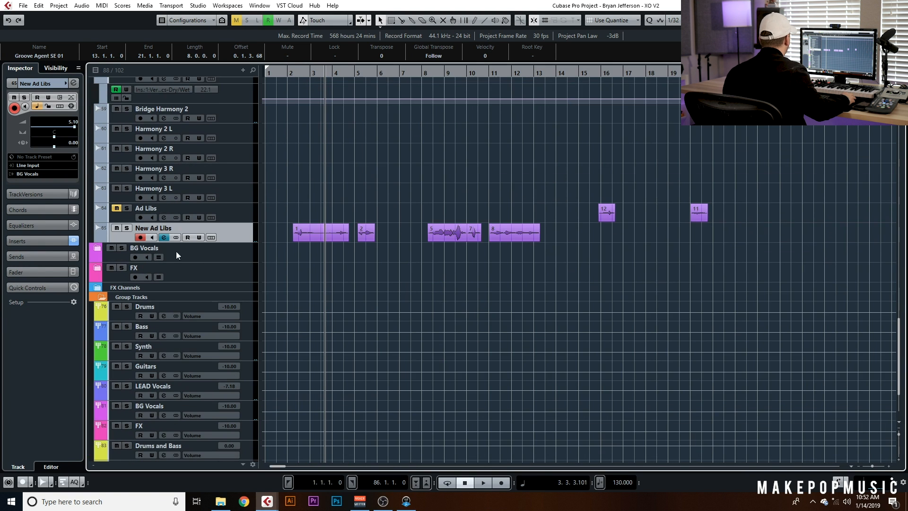
click(164, 238)
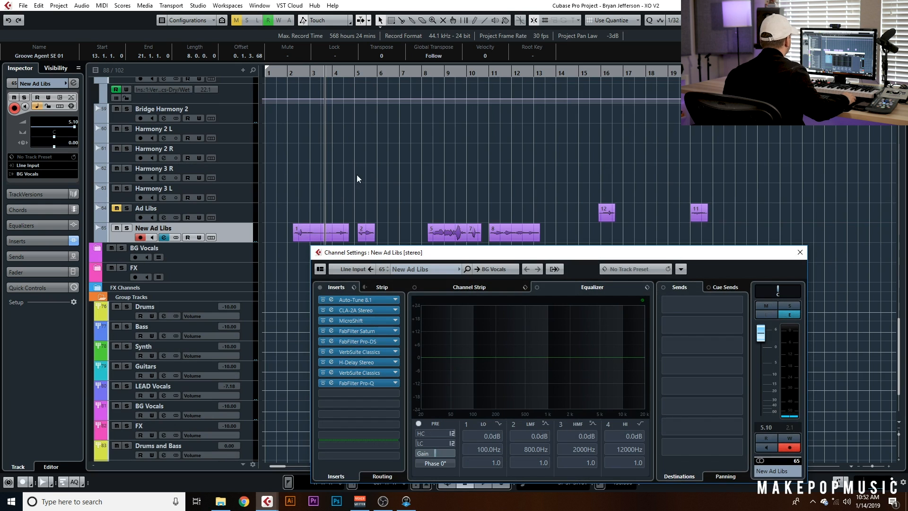
click(292, 75)
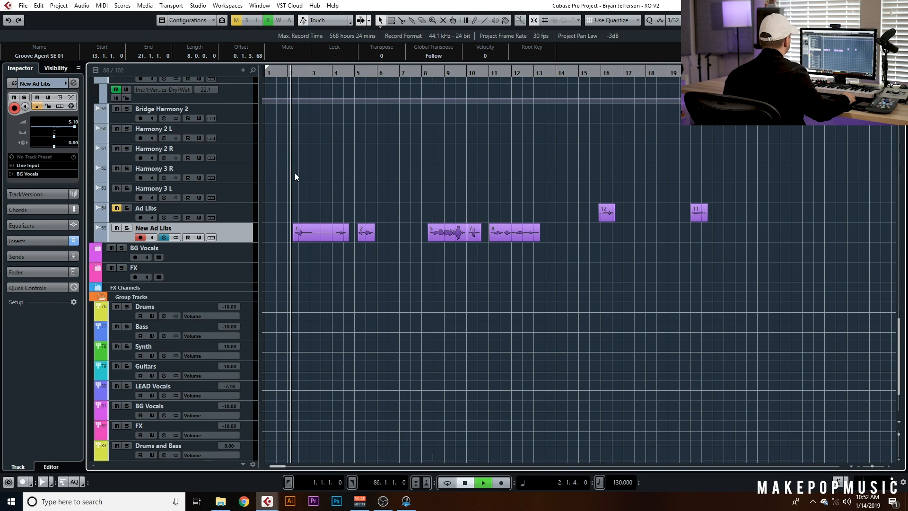
click(127, 228)
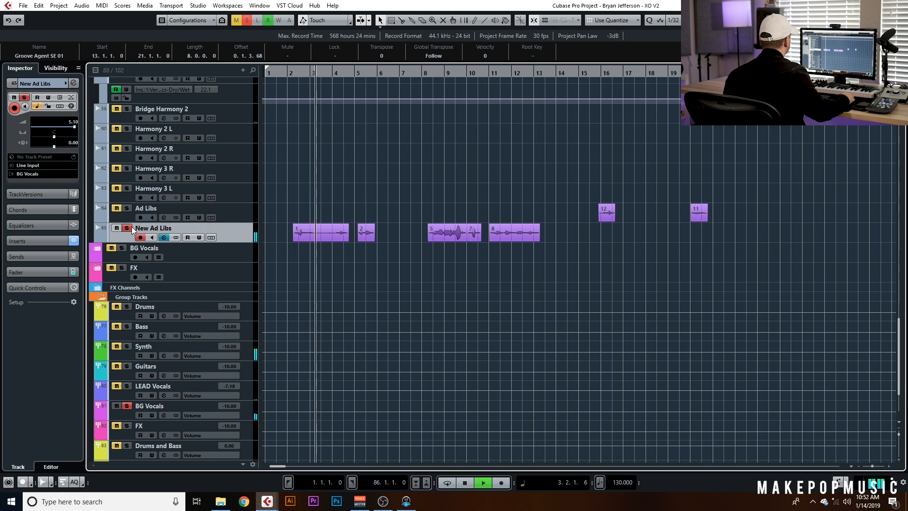
Review the Pro-Q insert, replay the soloed ad libs from around bar 8, then clear solo and stop
click(164, 237)
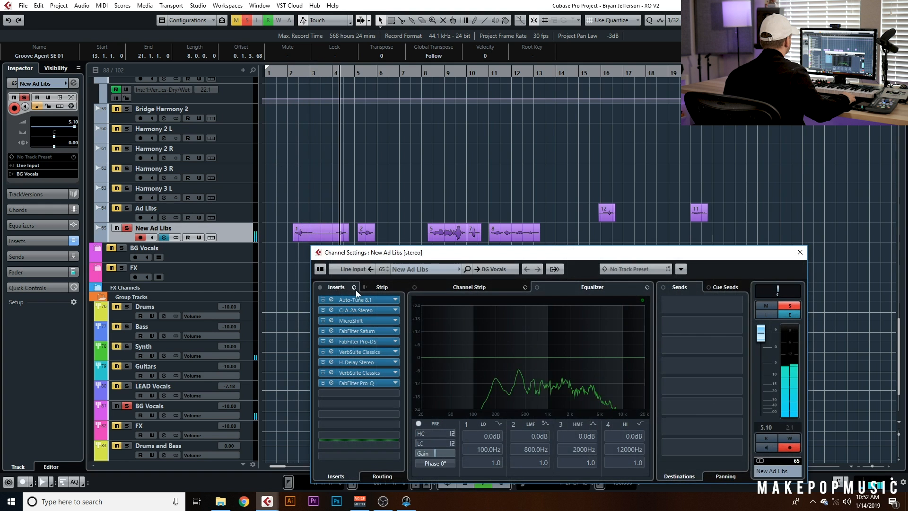
click(371, 385)
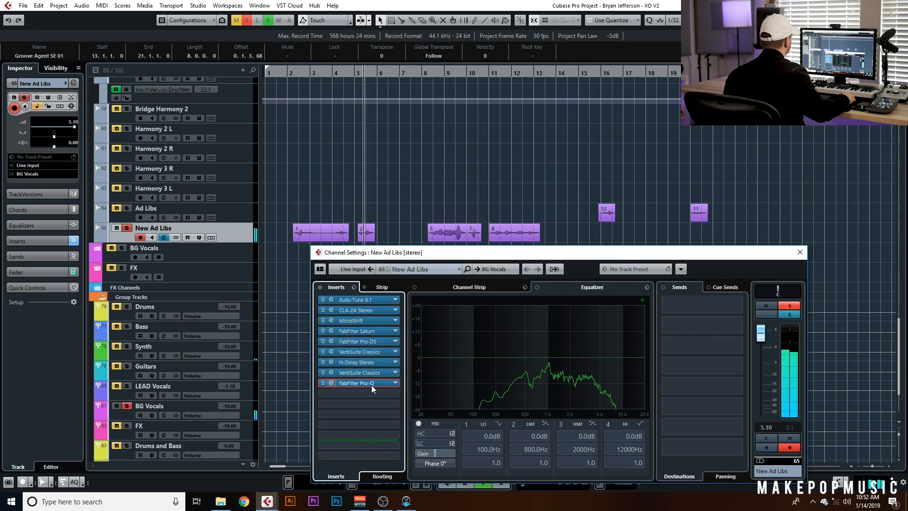
double_click(371, 385)
click(724, 157)
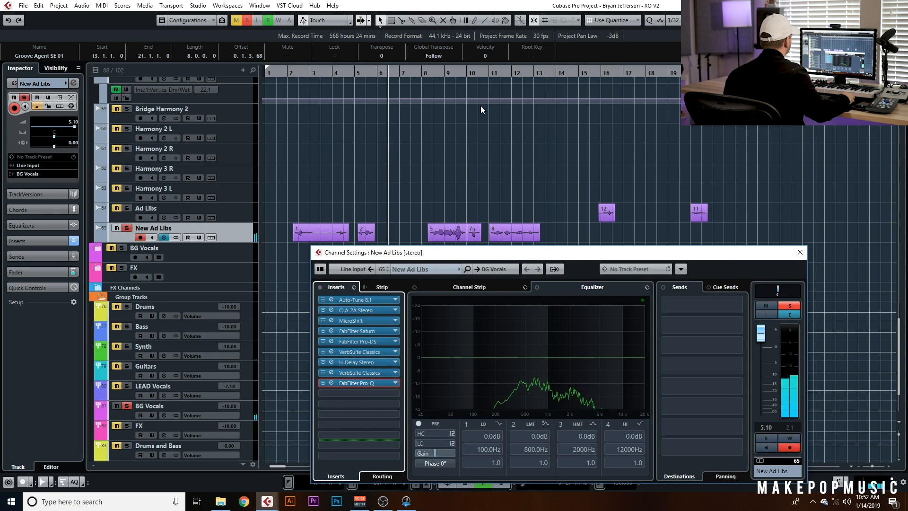
click(430, 71)
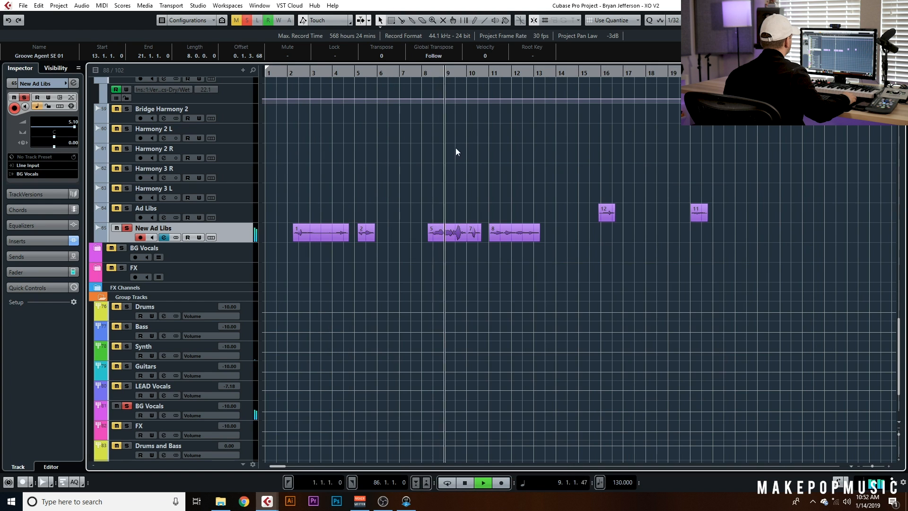
click(418, 74)
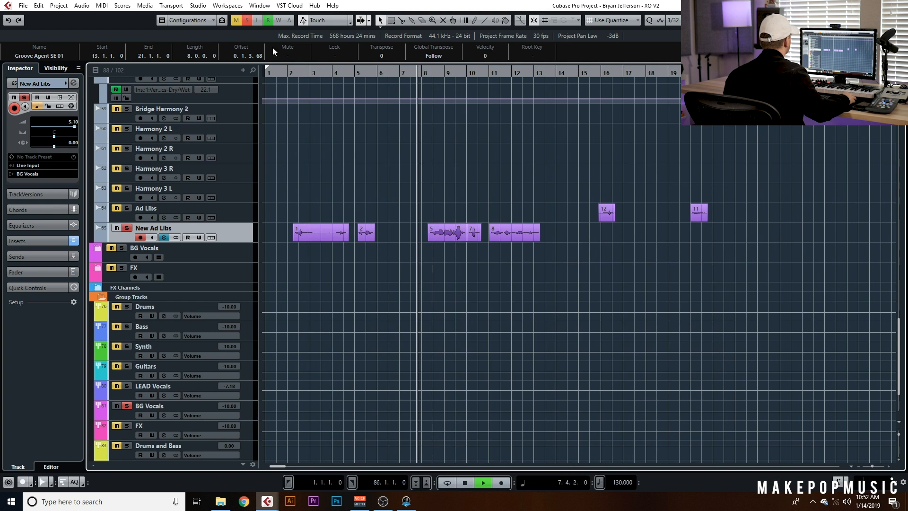
click(248, 21)
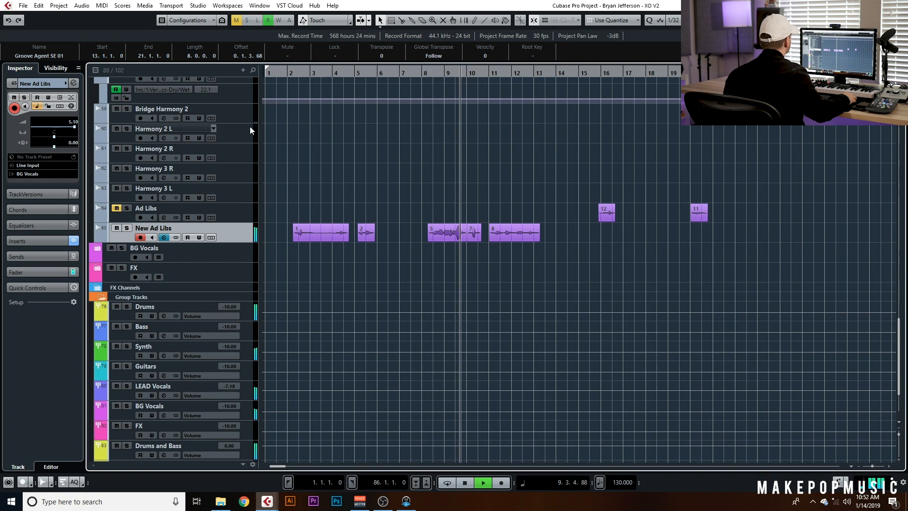
key(space)
Open the New Ad Libs channel settings and review the second VerbSuite Classics reverb before closing it
double_click(171, 228)
click(165, 238)
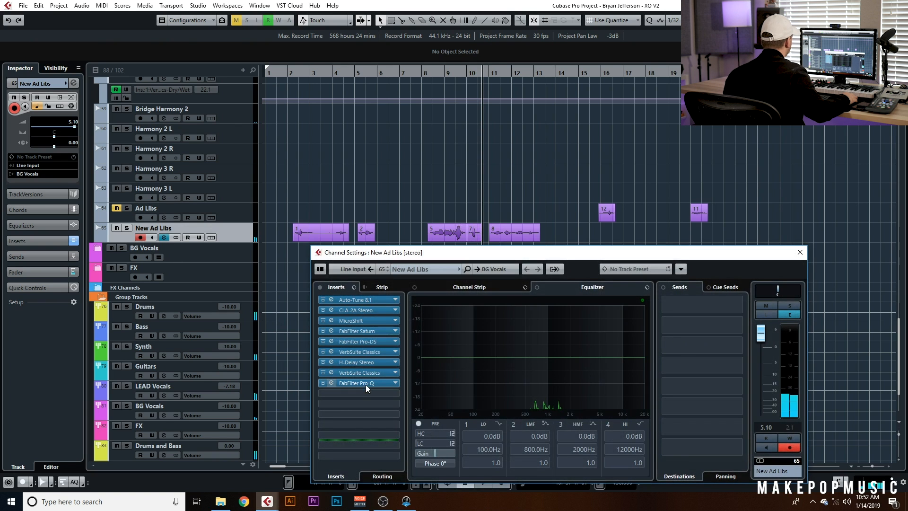
click(365, 373)
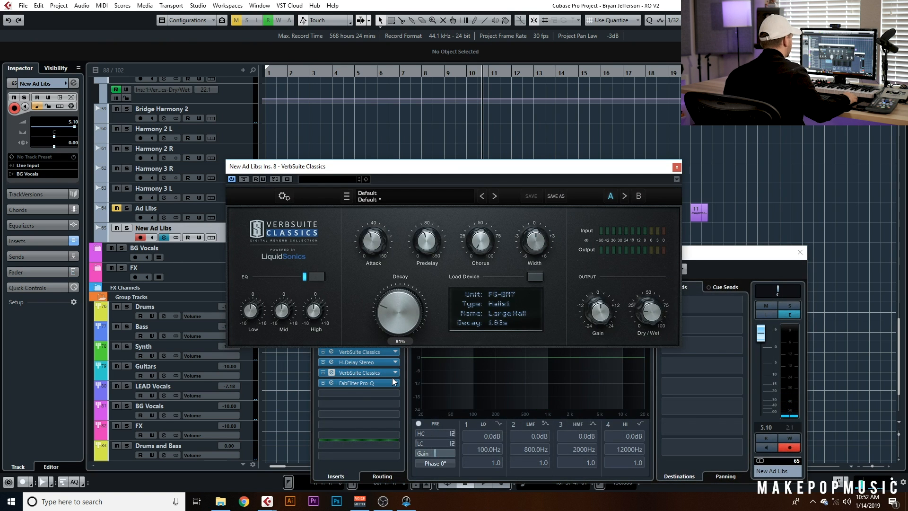
mouse_move(655, 321)
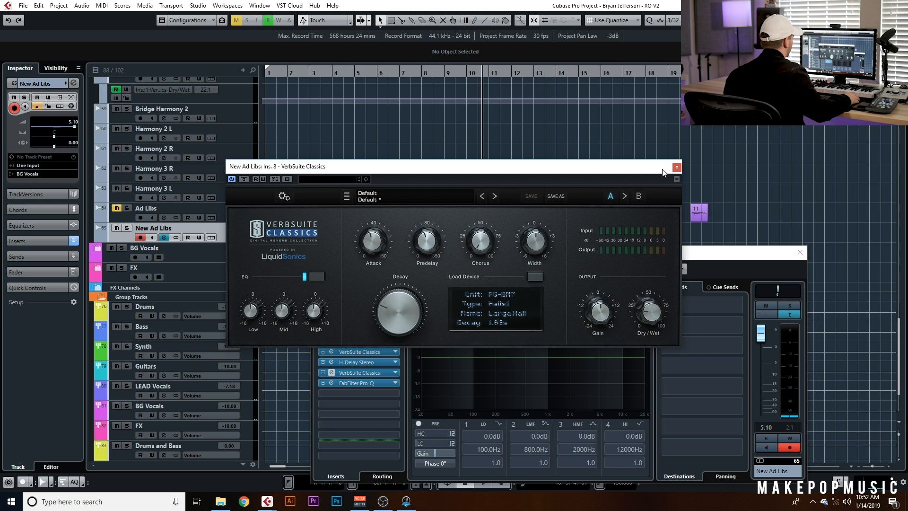
click(676, 167)
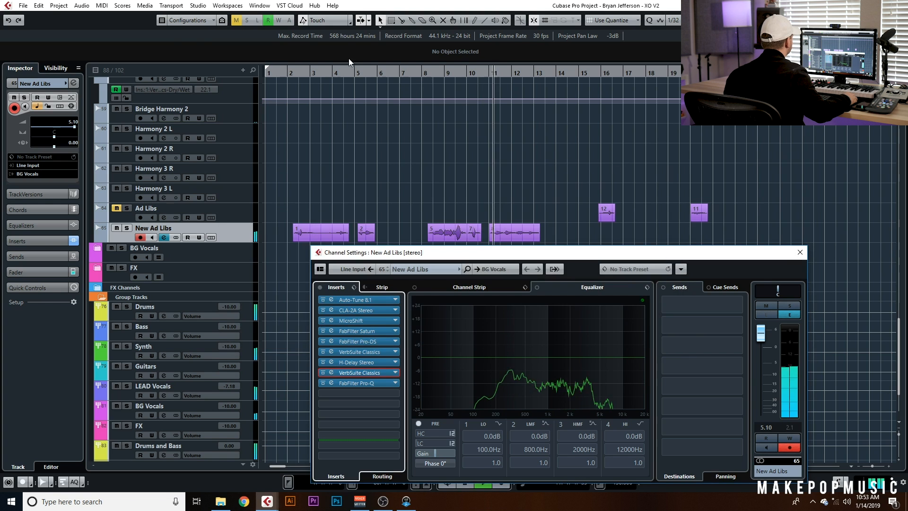
Reopen the channel's inserts and raise FabFilter Saturn's mix to about 67%
key(e)
click(300, 73)
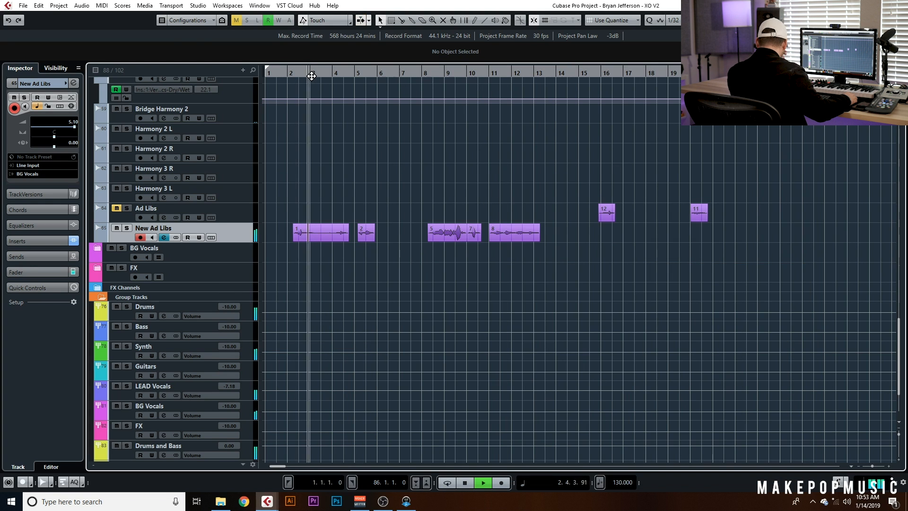
click(163, 237)
click(379, 381)
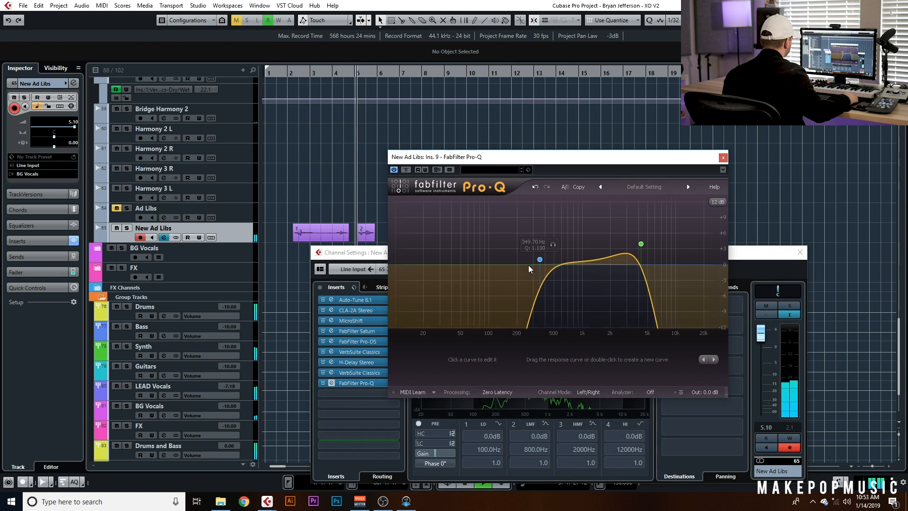
click(380, 331)
mouse_move(457, 314)
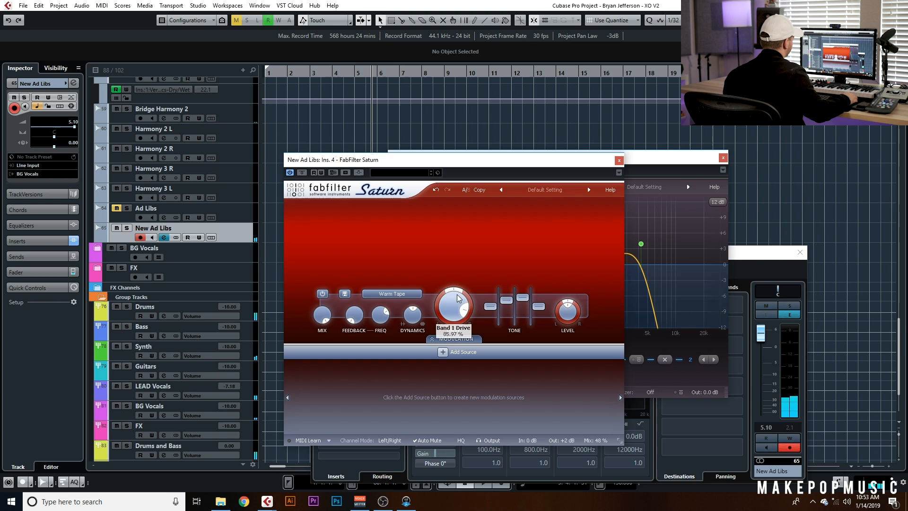
mouse_move(600, 442)
drag(599, 426, 601, 402)
Play the ad libs from bar 2 and close the Saturn and Pro-Q plugin windows
key(space)
click(301, 74)
drag(343, 162, 365, 164)
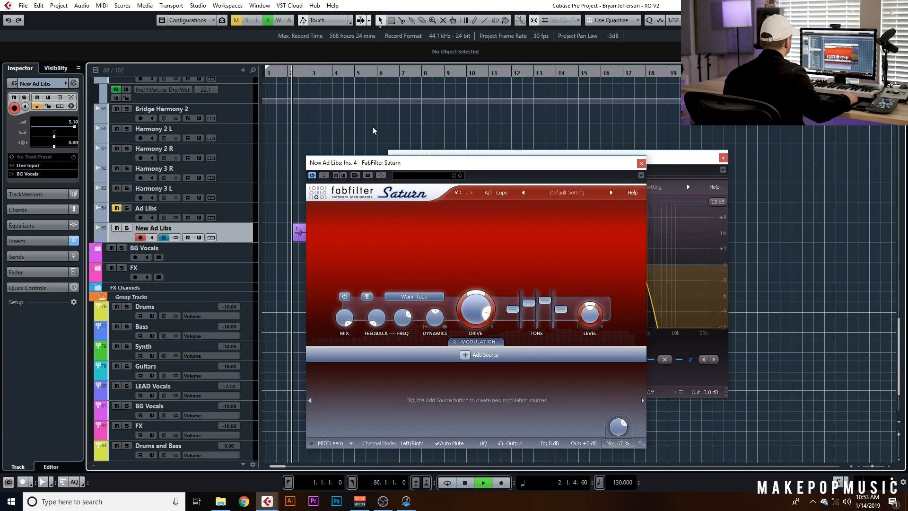
click(675, 167)
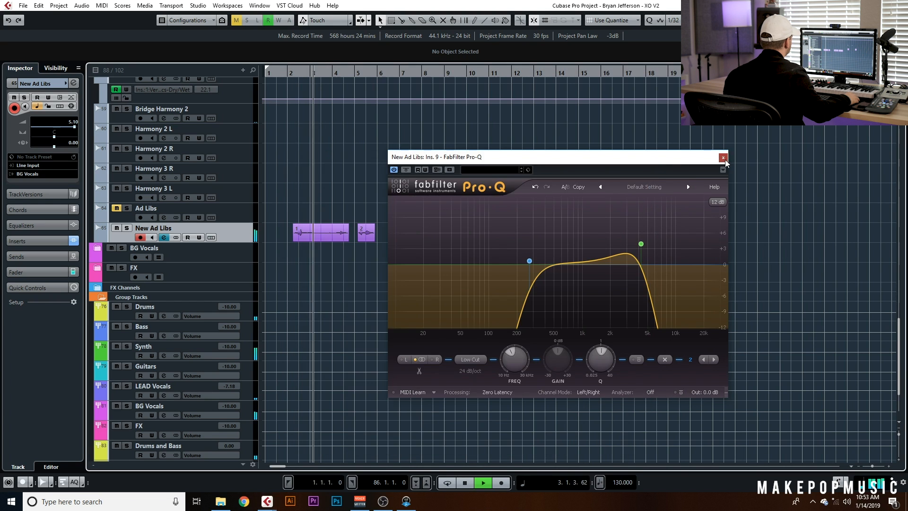
click(724, 158)
Lower the New Ad Libs track volume to 0.77
drag(74, 127, 68, 127)
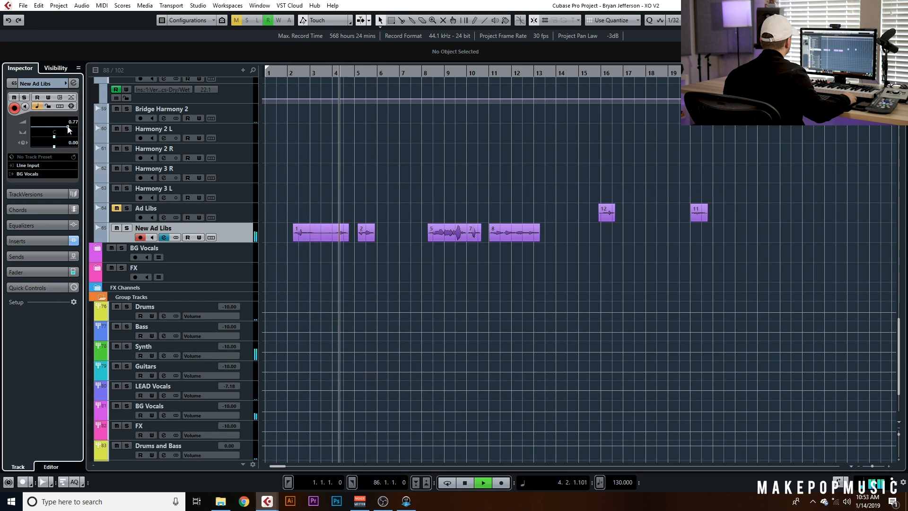
click(163, 238)
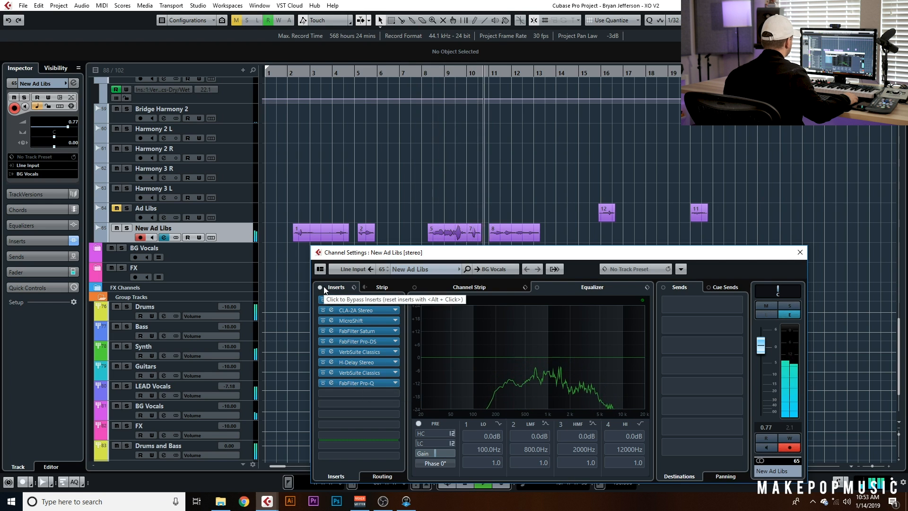
click(293, 71)
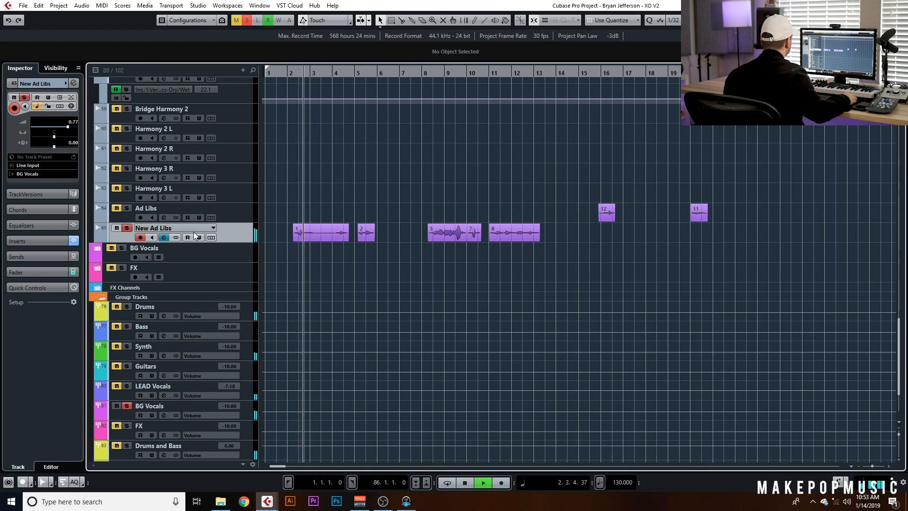
Play the soloed ad libs while reviewing the second VerbSuite Classics reverb, then close it
click(165, 238)
key(s)
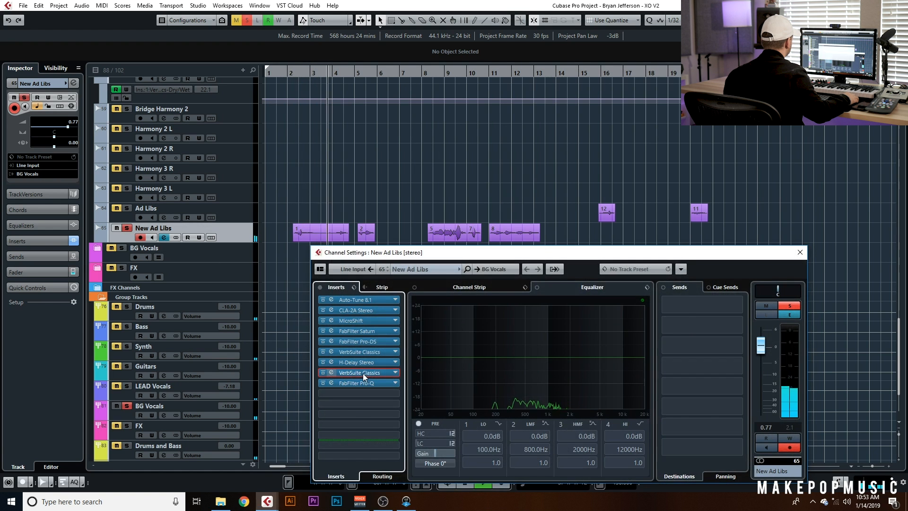
click(363, 373)
key(space)
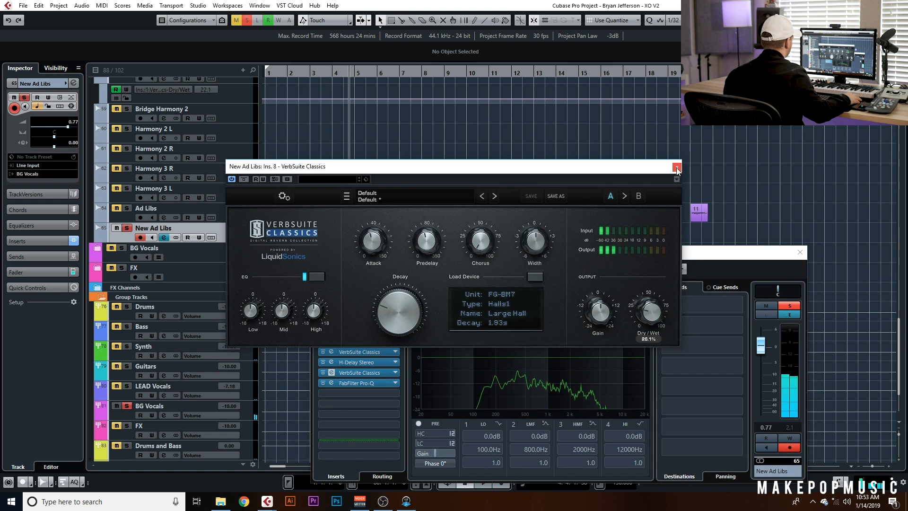
click(677, 167)
Search for h-delay and add an H-Delay Stereo insert in the next empty slot
click(368, 394)
text(h-delay)
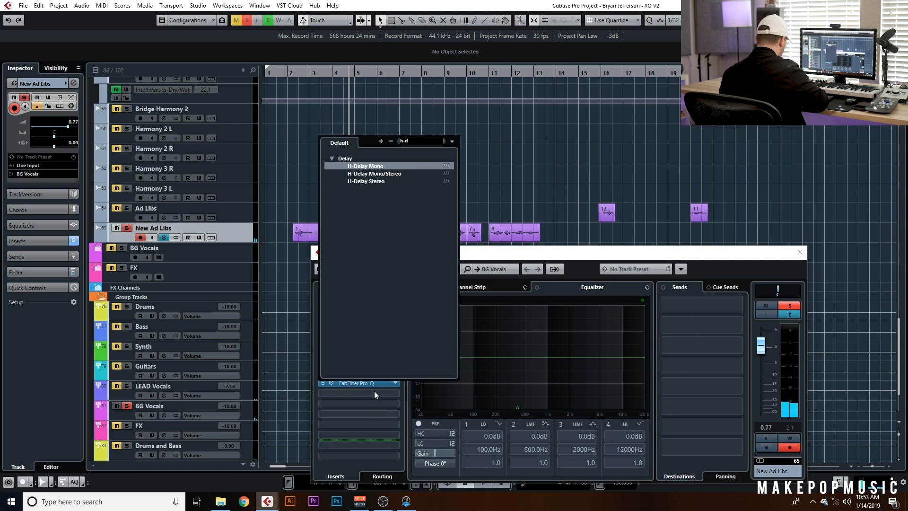
click(376, 181)
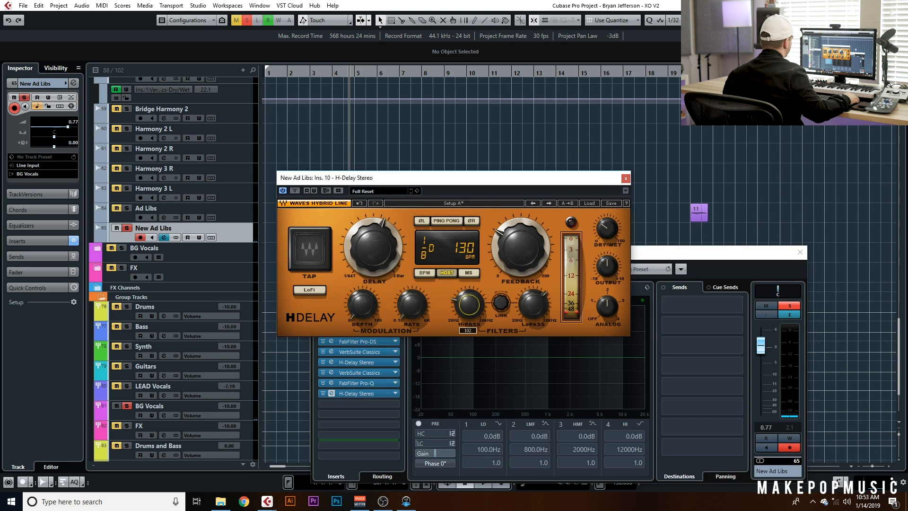
click(626, 179)
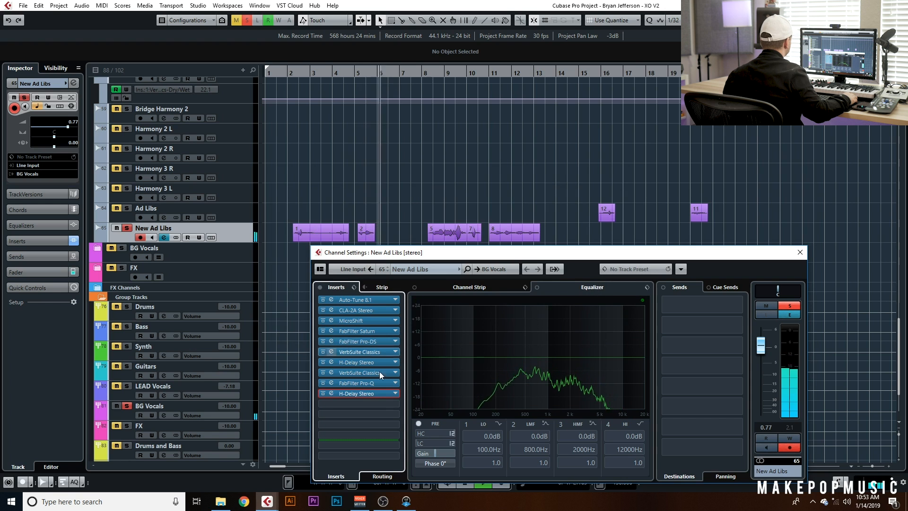
Reopen the new H-Delay Stereo and audition the ad libs from bar 3
click(382, 393)
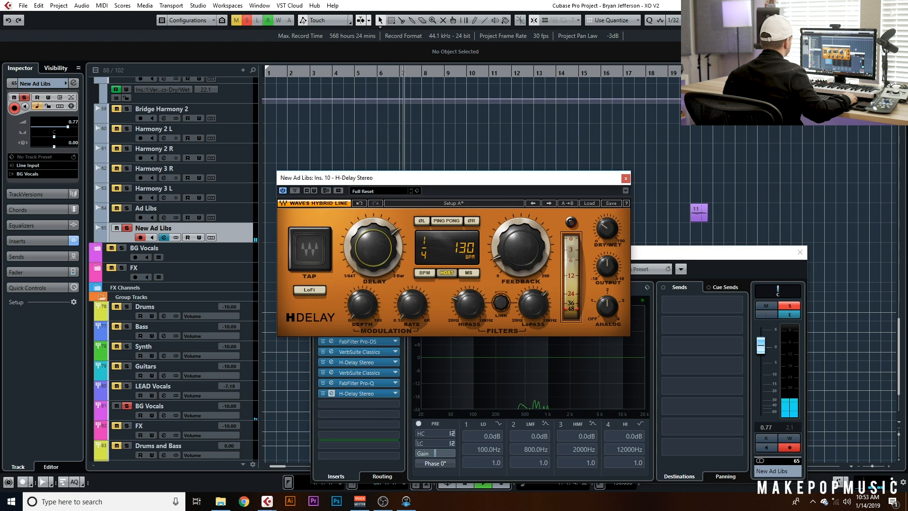
click(314, 73)
drag(369, 175, 471, 233)
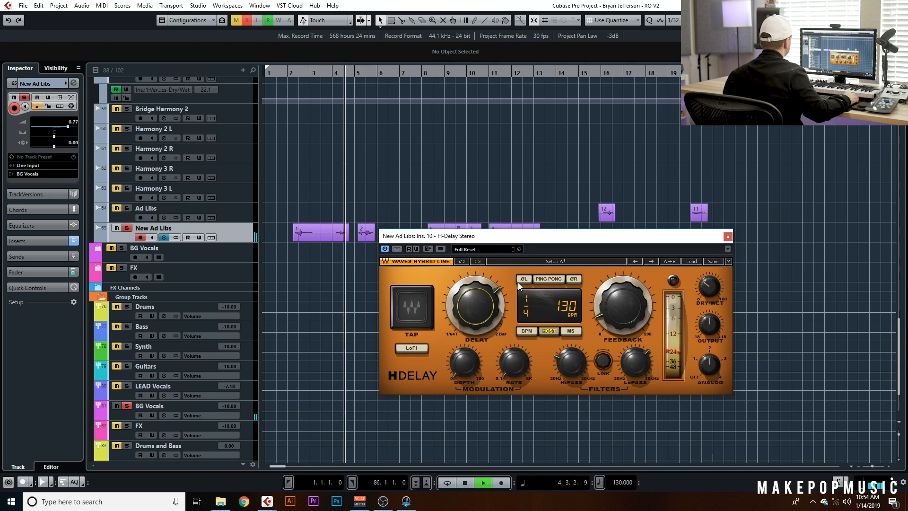
Clear solo and raise the New Ad Libs track volume to 1.89
click(127, 229)
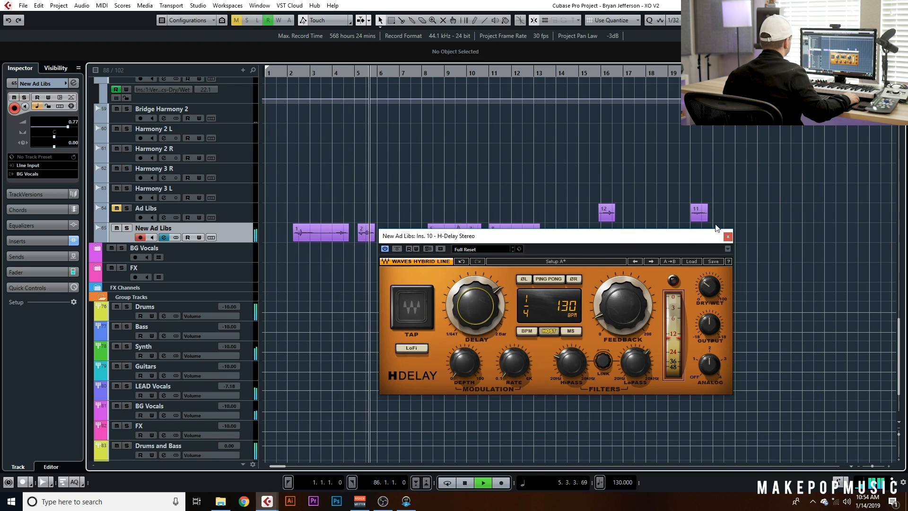
click(288, 75)
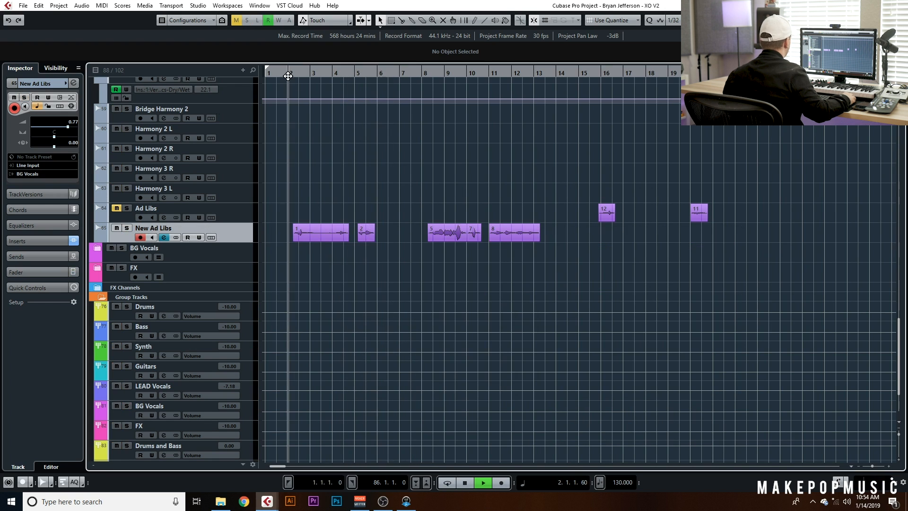
drag(68, 127, 70, 127)
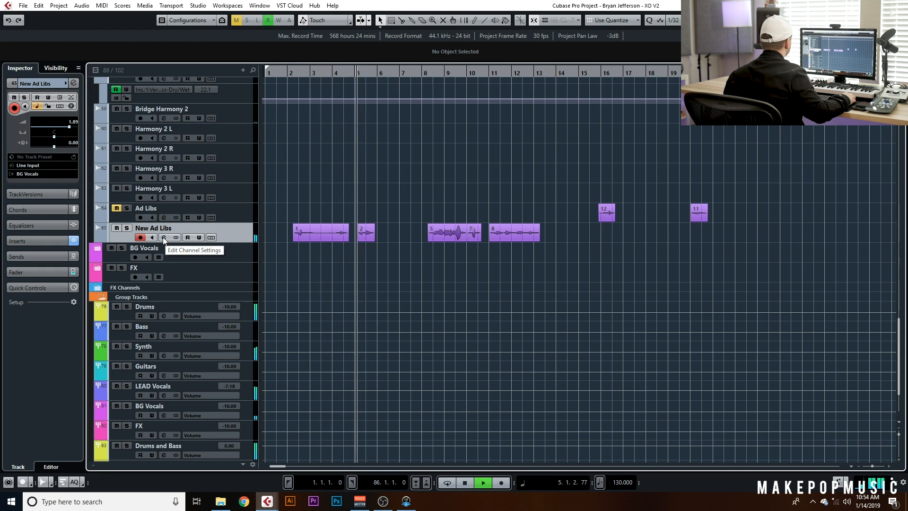
Audition from bar 8, then solo the New Ad Libs track again and open its channel settings
click(430, 73)
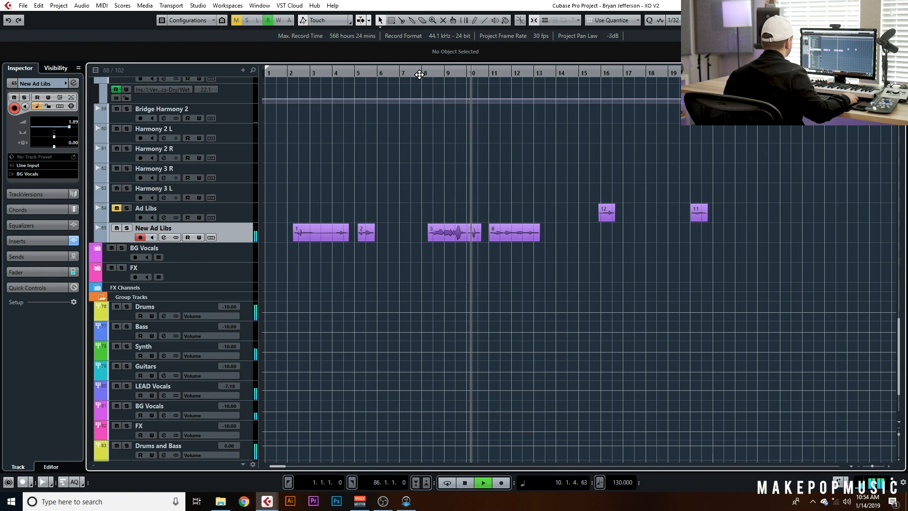
key(space)
click(285, 99)
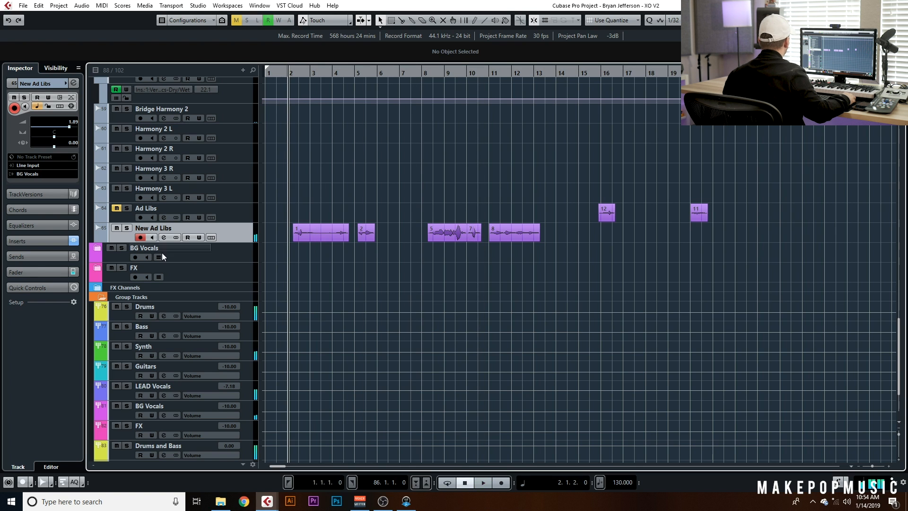
click(127, 229)
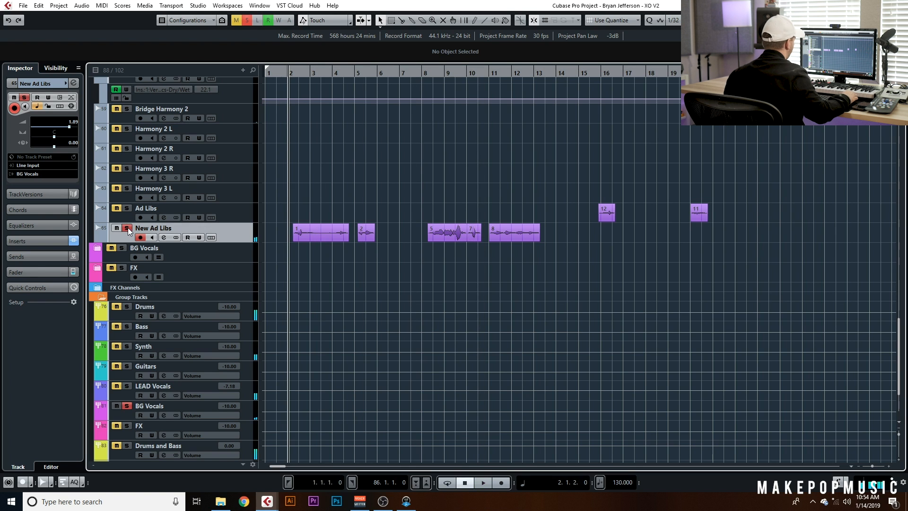
click(164, 238)
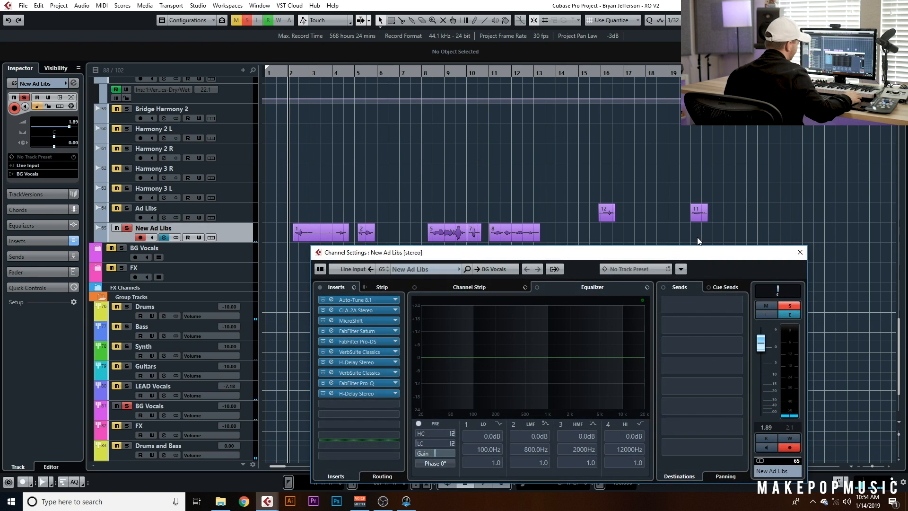
Open and close the first H-Delay, second VerbSuite and Pro-Q inserts in turn to review them
double_click(369, 363)
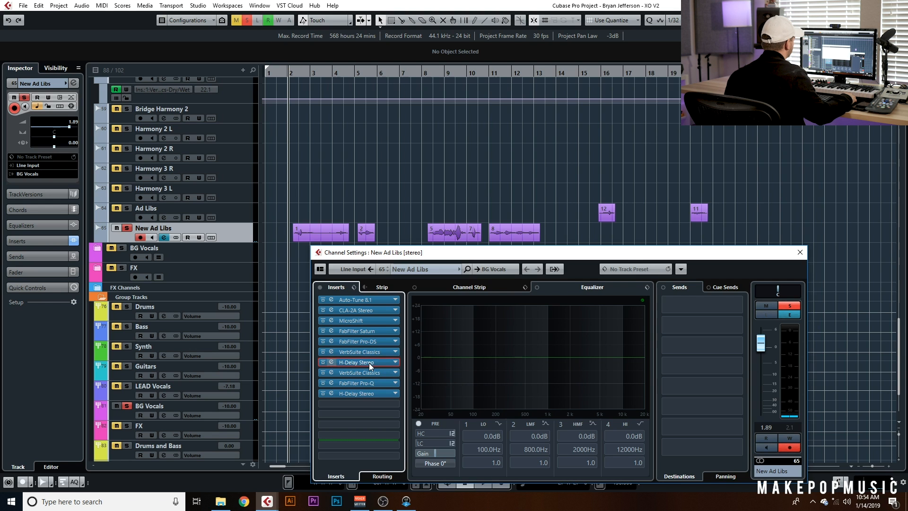
click(626, 179)
double_click(378, 373)
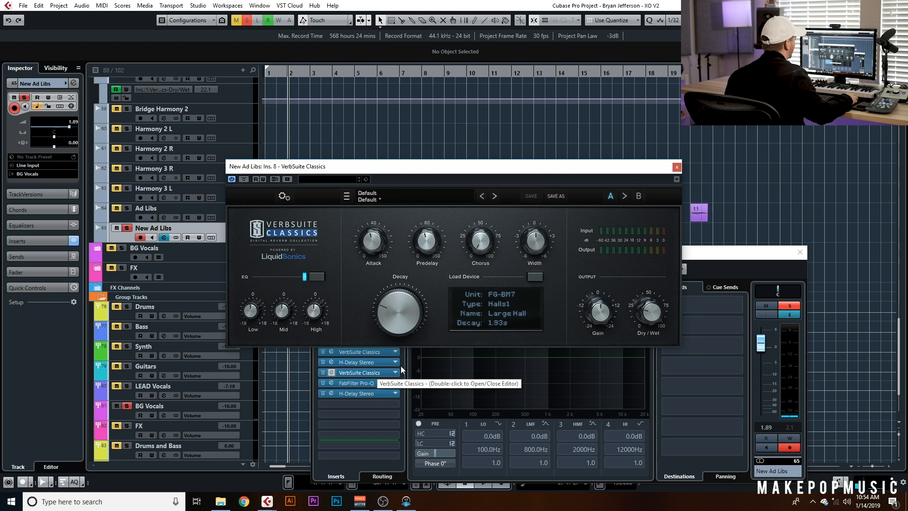
click(676, 167)
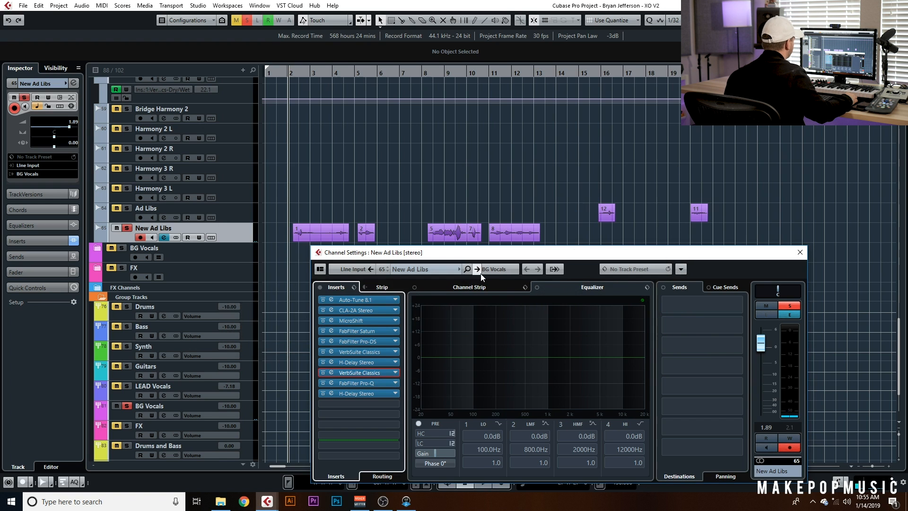
double_click(361, 387)
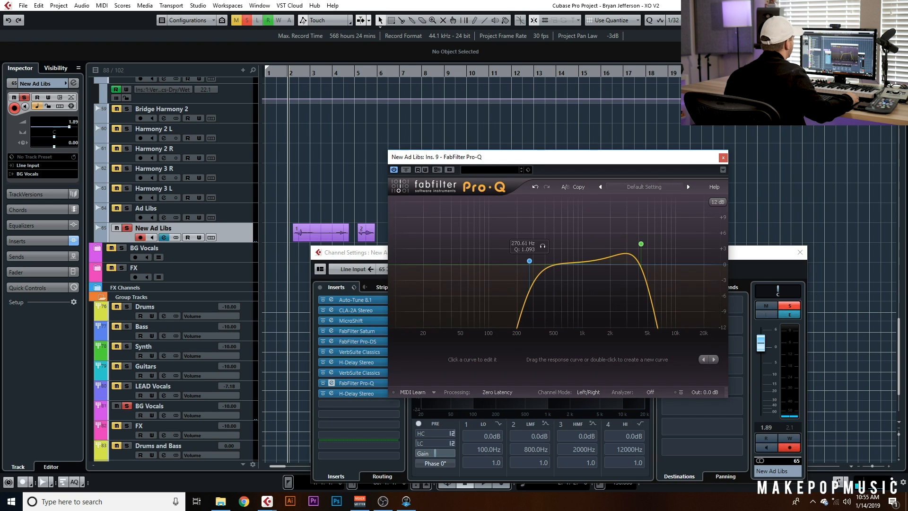
click(723, 158)
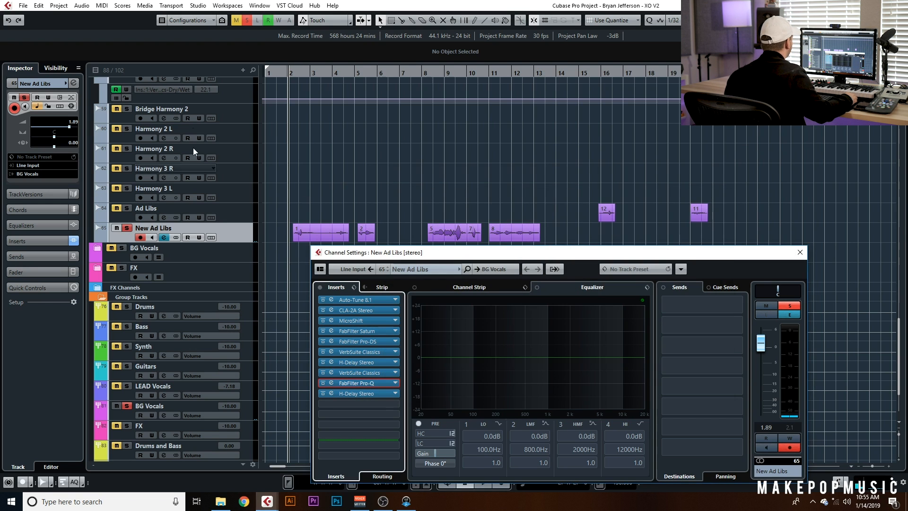
Toggle Pro-Q's bypass, then lower its low cut to about 193 Hz and raise its high cut to about 8621 Hz
click(323, 383)
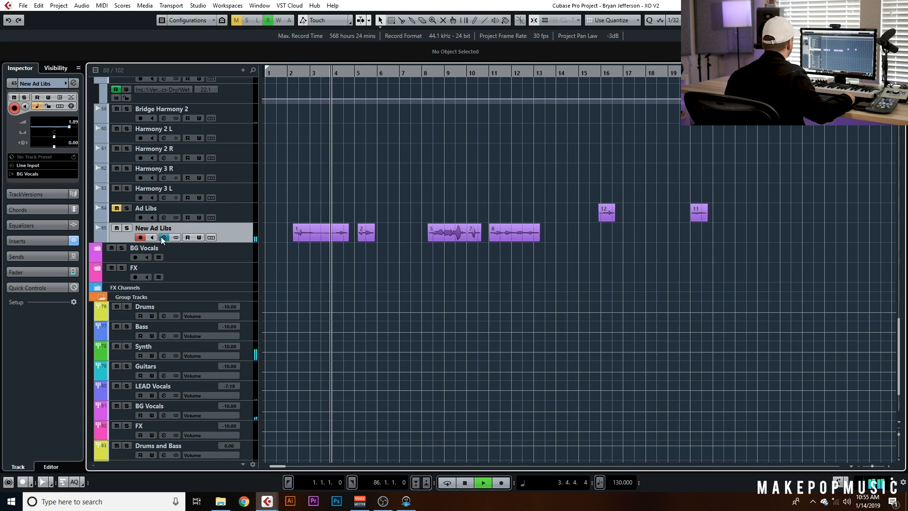
click(163, 237)
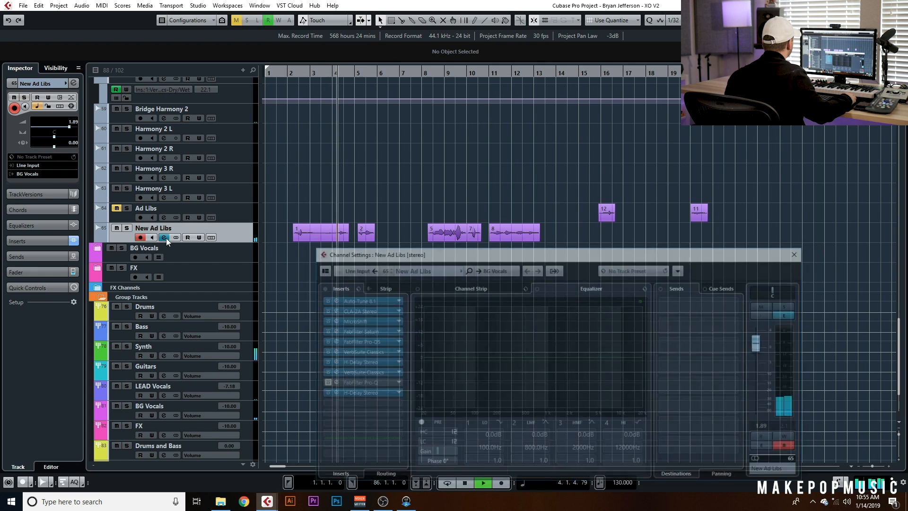
click(331, 383)
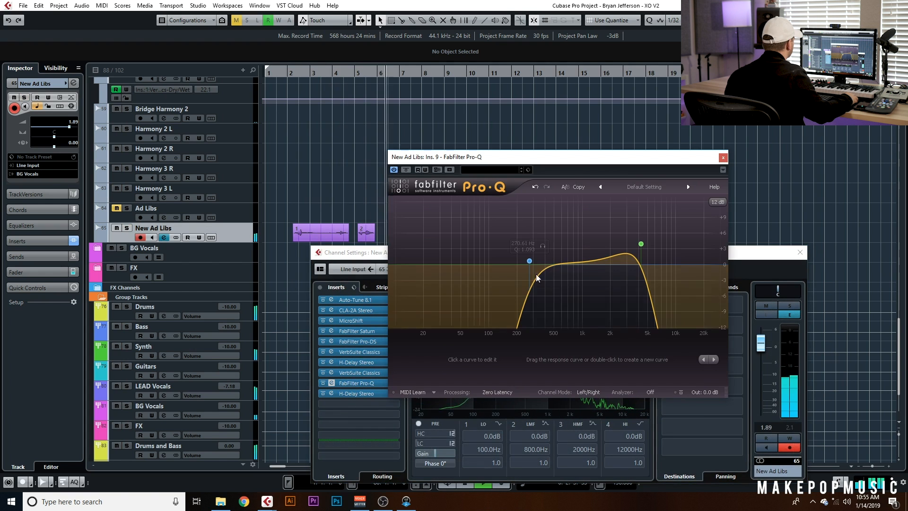
drag(528, 261, 519, 261)
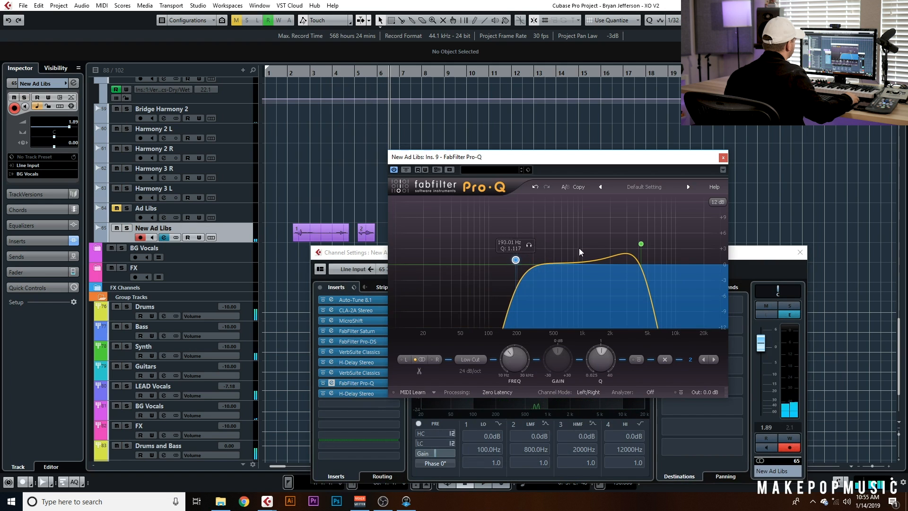
drag(641, 244, 670, 256)
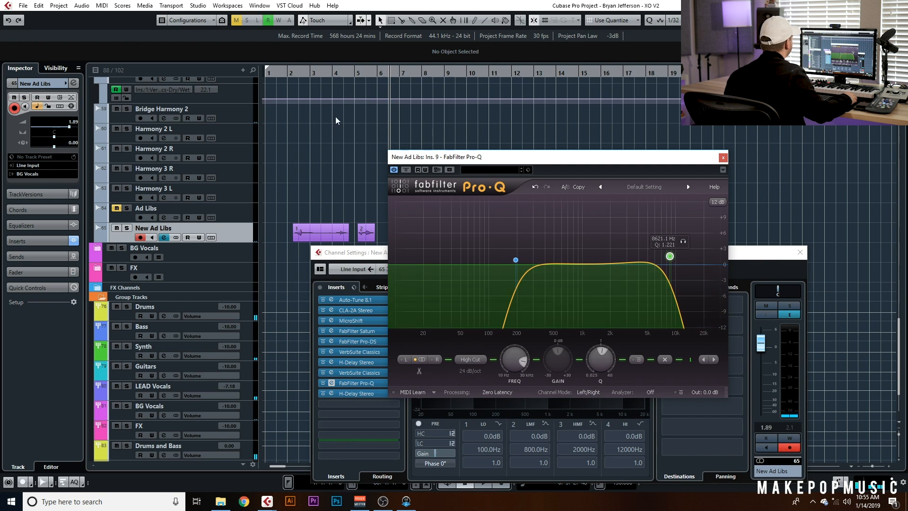
Close Pro-Q and play the ad libs from bar 2
click(290, 74)
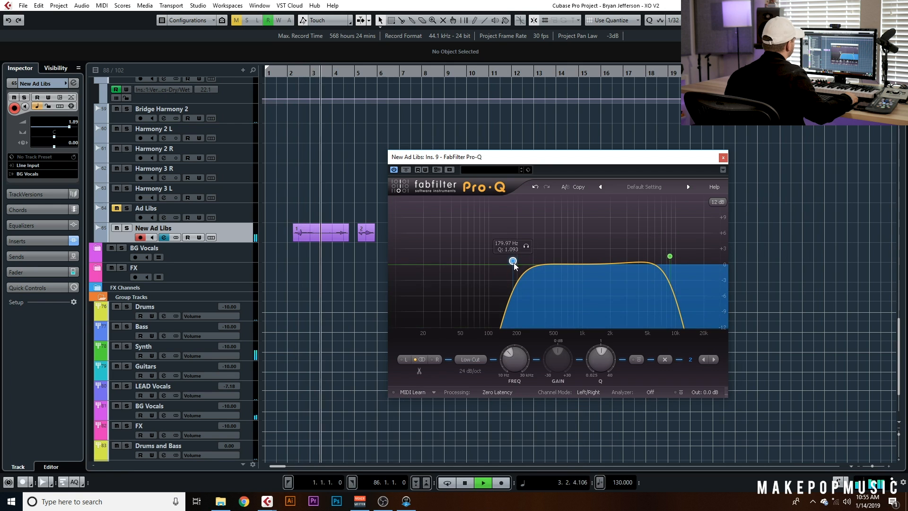
click(722, 157)
key(space)
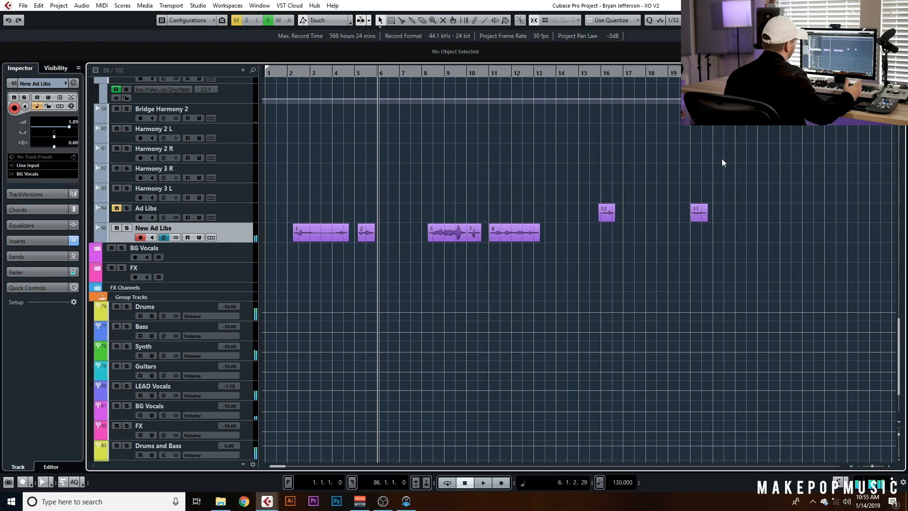